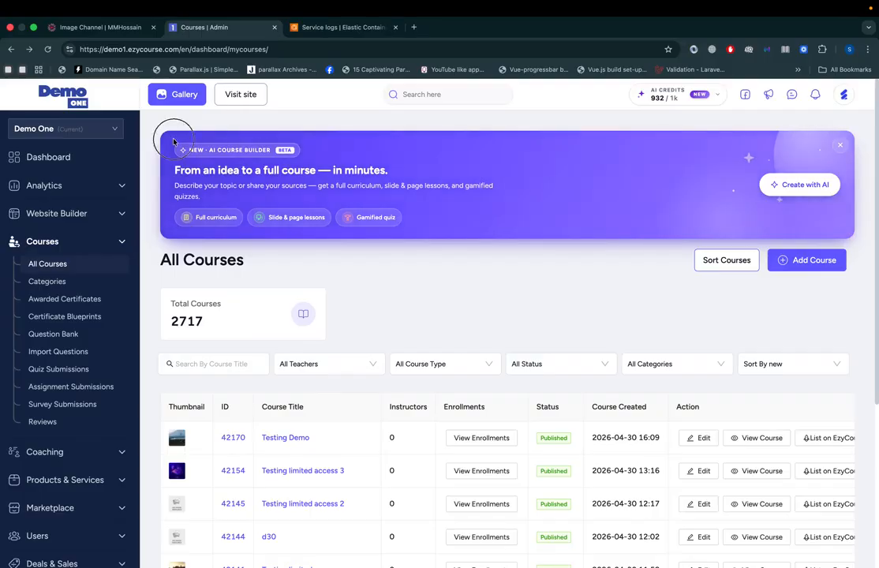
Step: Start creating a course with the AI course builder
drag(173, 142, 483, 200)
click(494, 236)
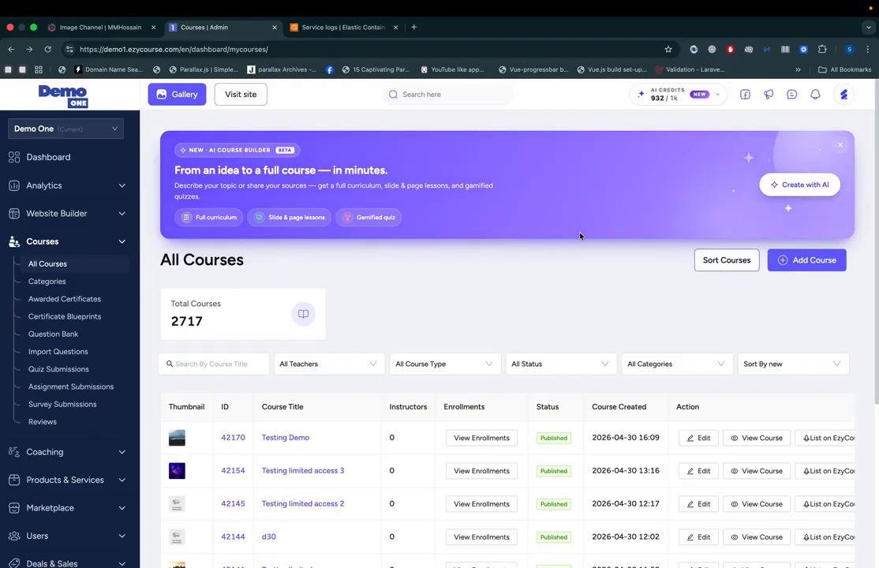
click(824, 184)
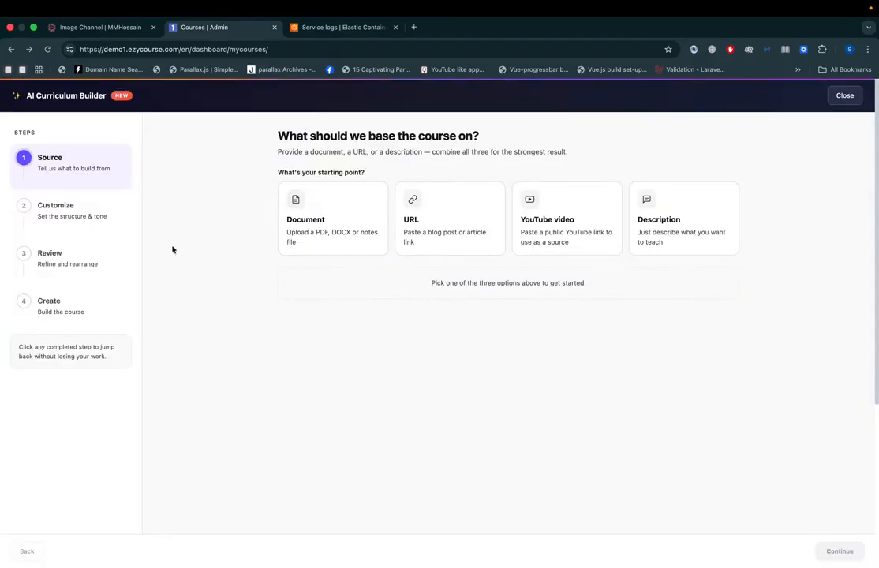
Step: Look through the input fields of the Document, URL, YouTube video and Description source options
click(368, 222)
click(447, 225)
click(602, 222)
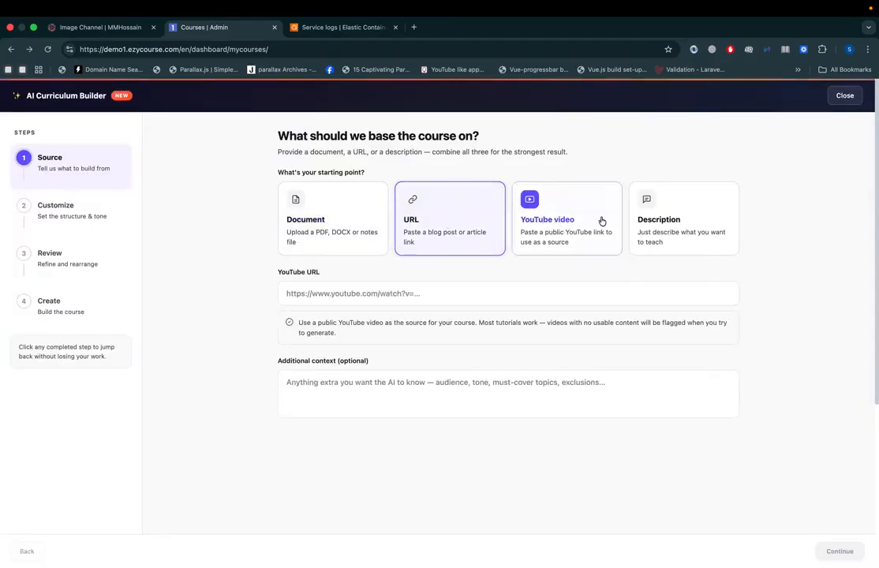
click(678, 221)
click(336, 212)
click(424, 226)
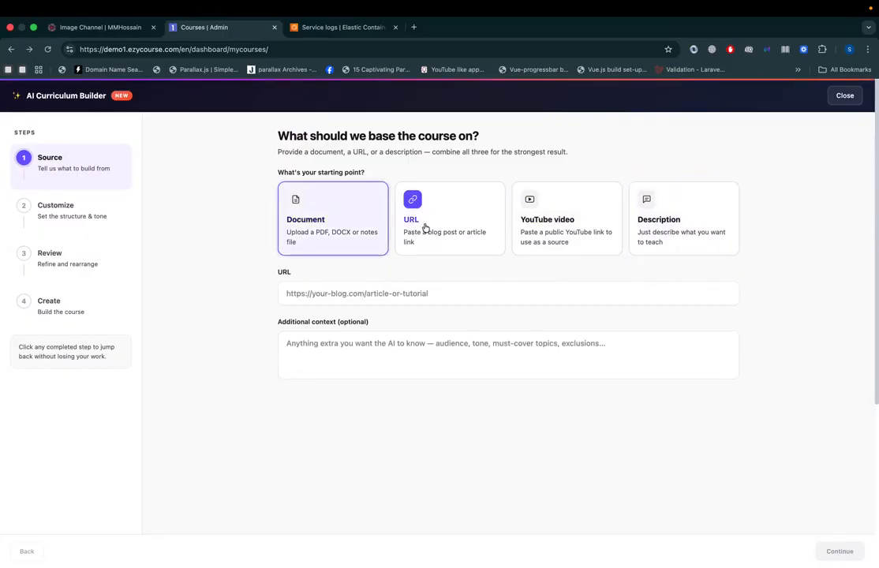
click(570, 236)
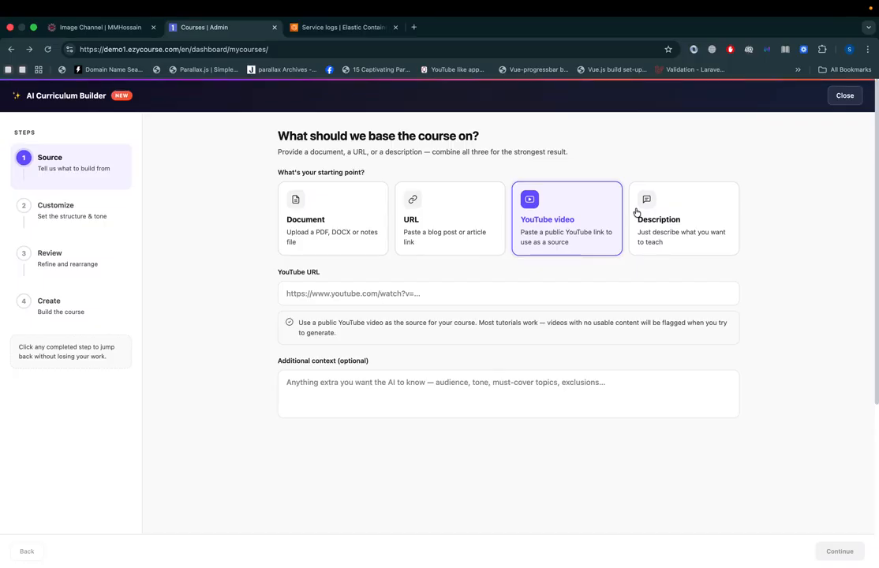
Step: Use the document YouTubeRankingBlueprintforCoachesCourseCreators (2).pdf as the course source and continue to customization
click(329, 223)
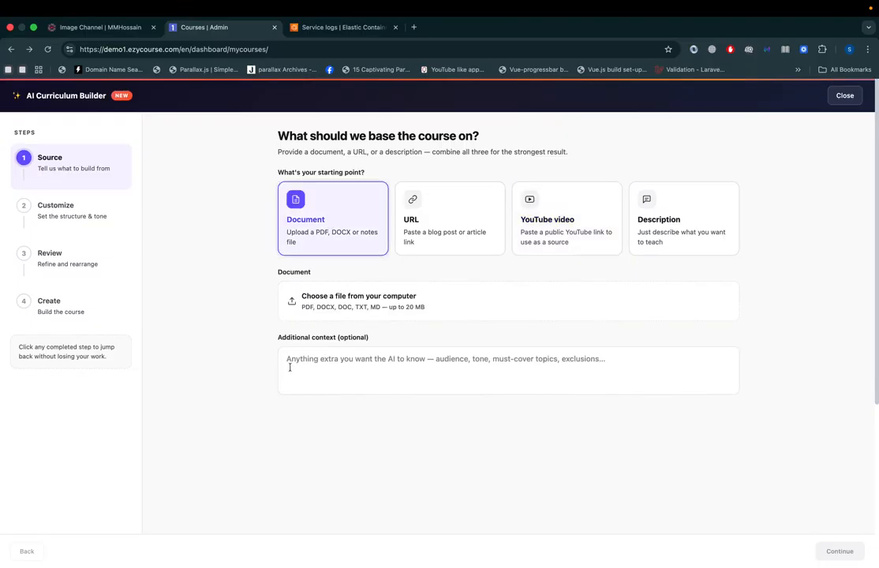
click(326, 357)
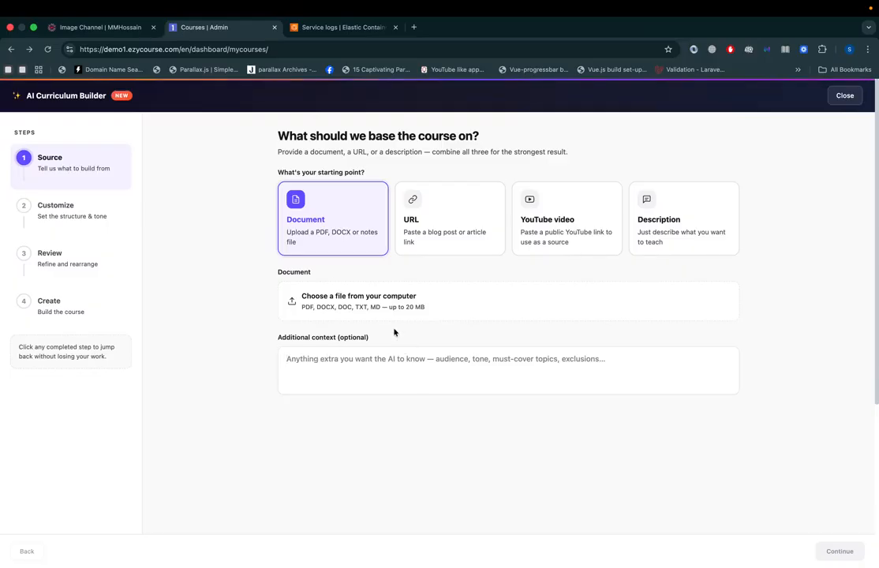
click(381, 307)
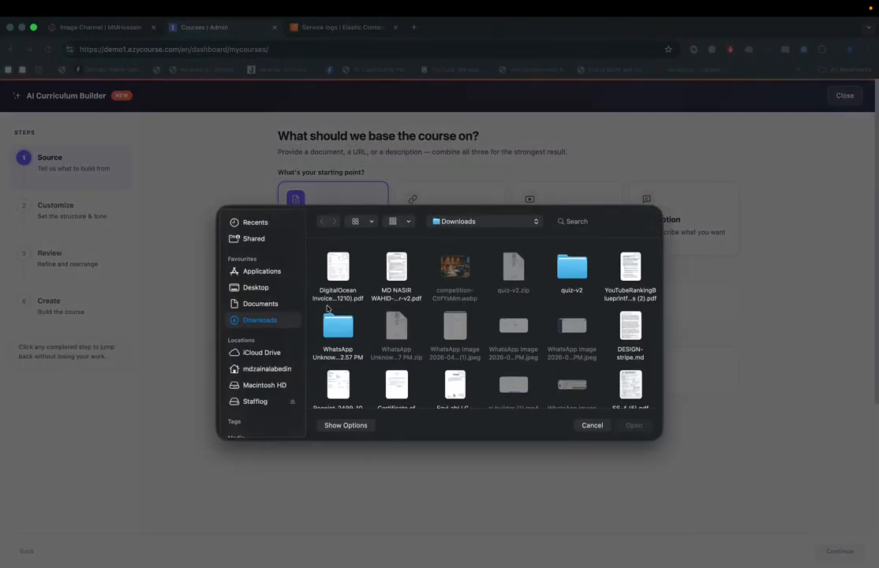
double_click(636, 270)
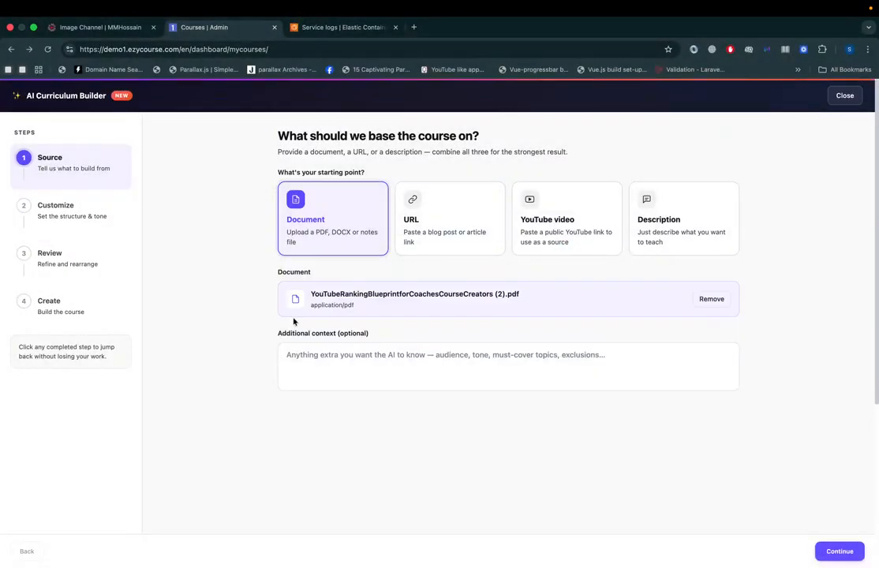
drag(316, 294, 548, 298)
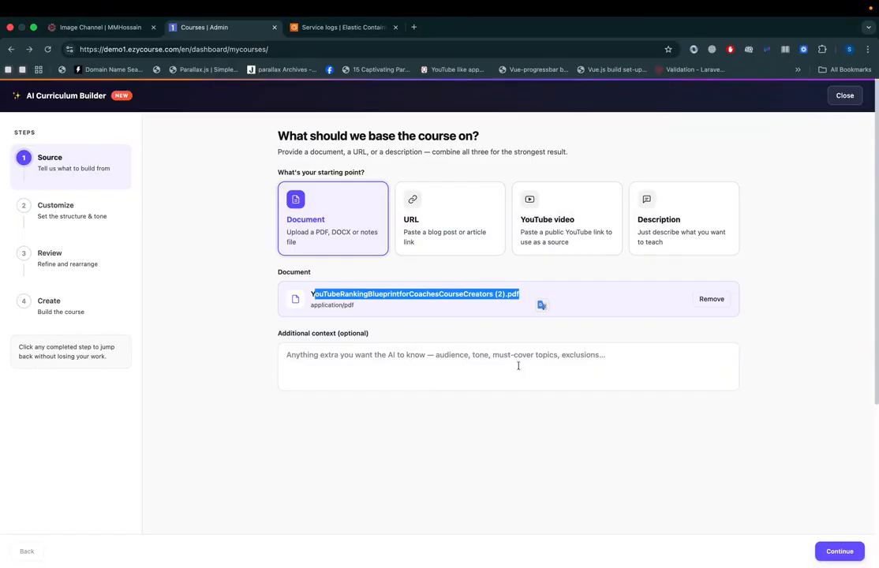
click(553, 463)
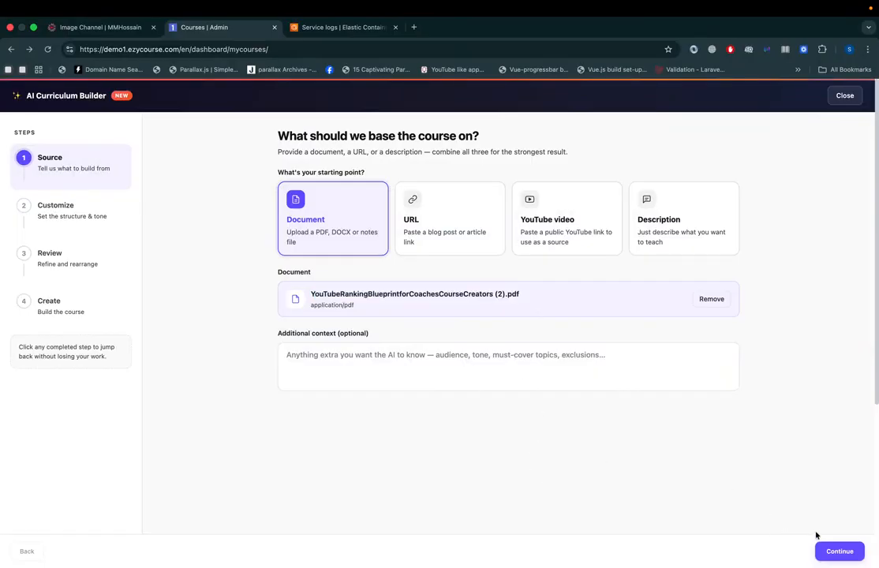
click(840, 552)
Step: Examine the curriculum customization options, including course title, output language, level, tone, learner outcome and structure
scroll(498, 418, down, 1)
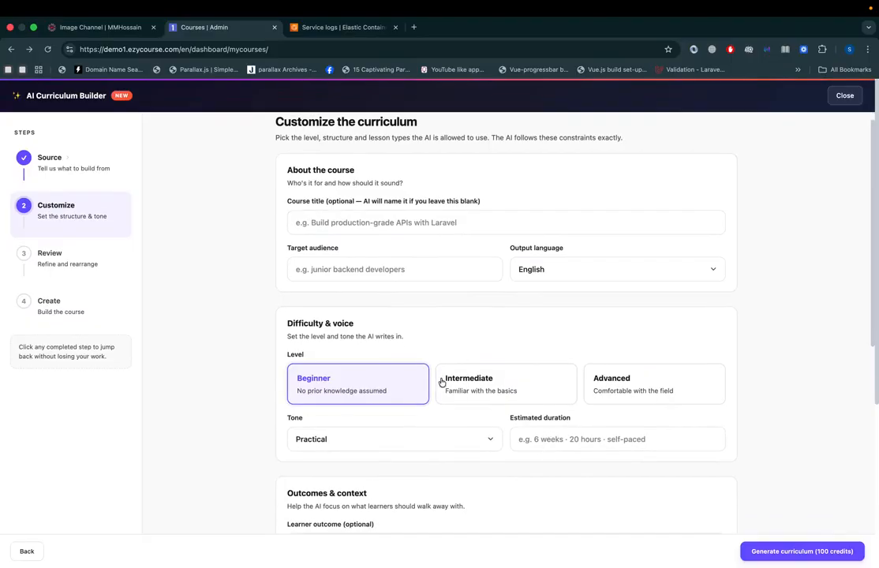
drag(291, 201, 469, 302)
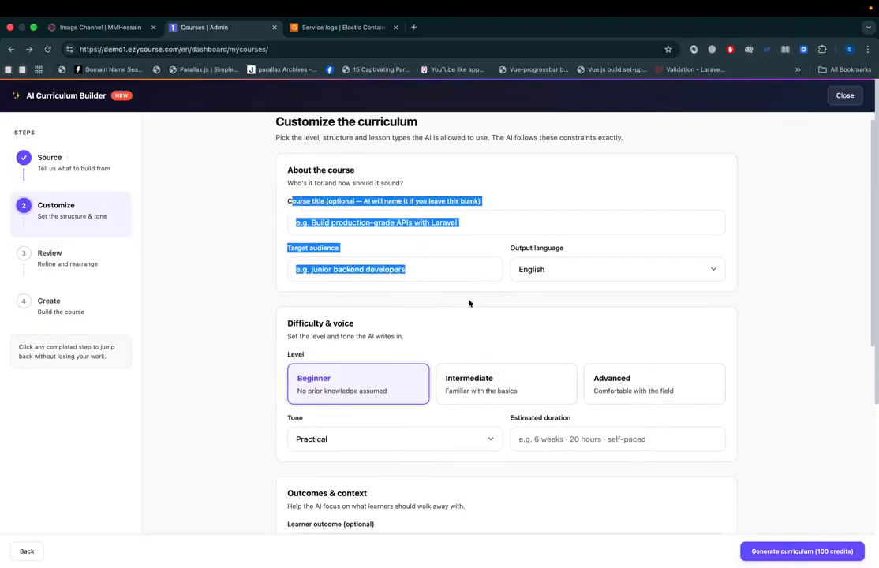
click(548, 271)
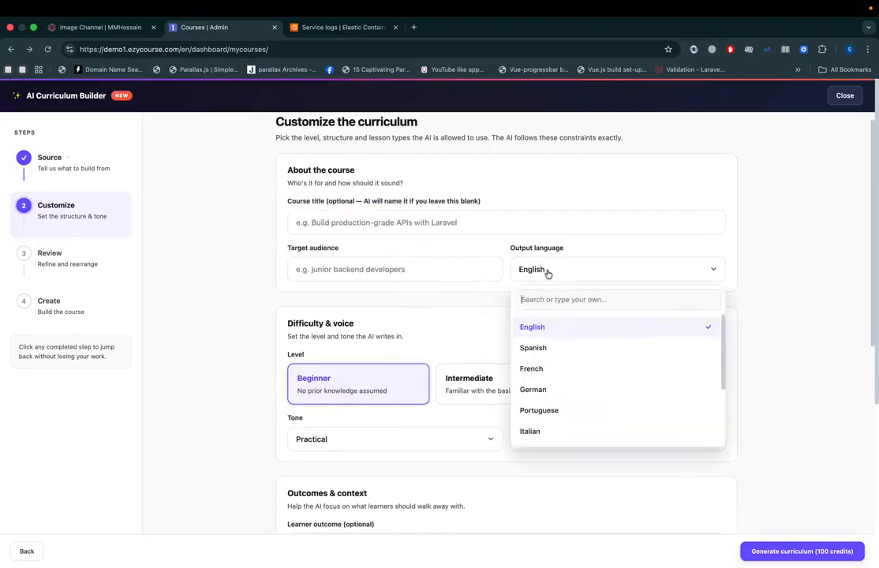
click(463, 324)
scroll(463, 325, down, 3)
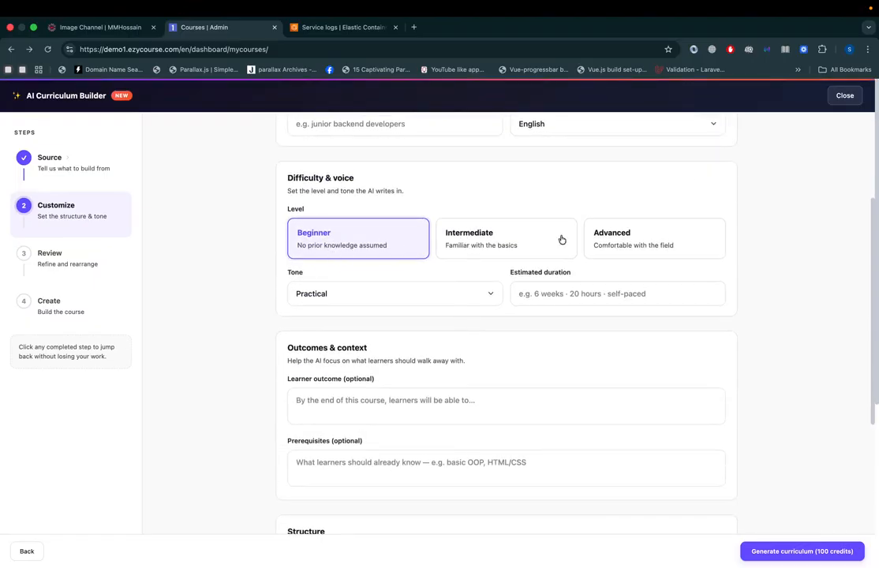
click(457, 292)
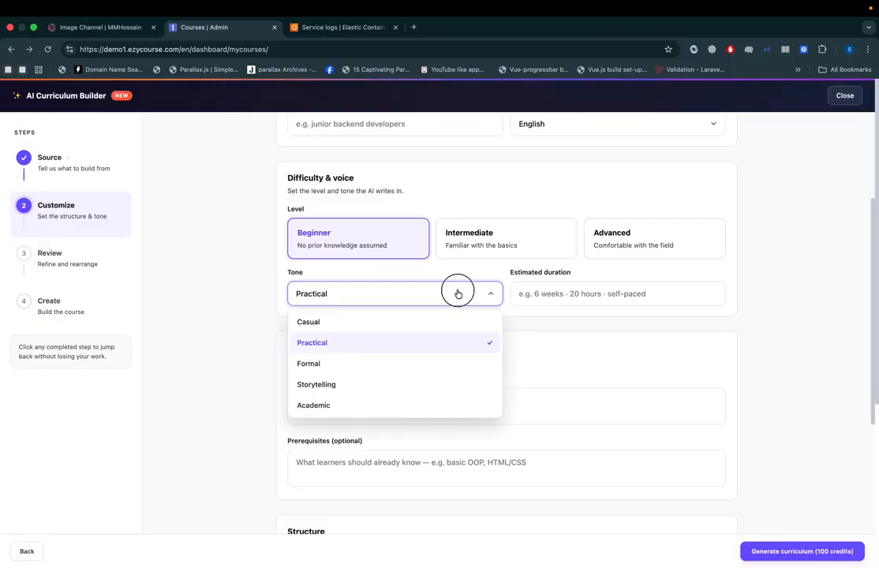
click(513, 361)
scroll(528, 360, down, 3)
drag(286, 187, 371, 197)
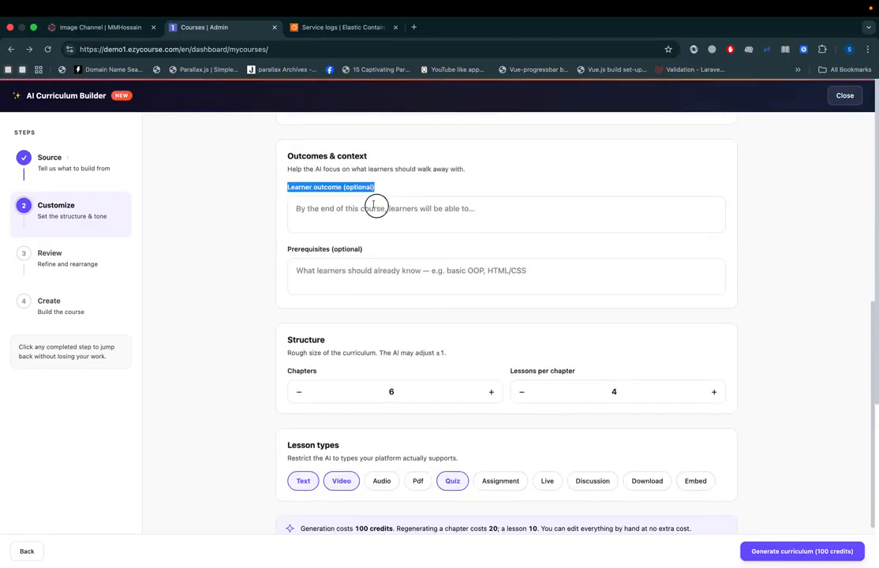
scroll(352, 335, down, 1)
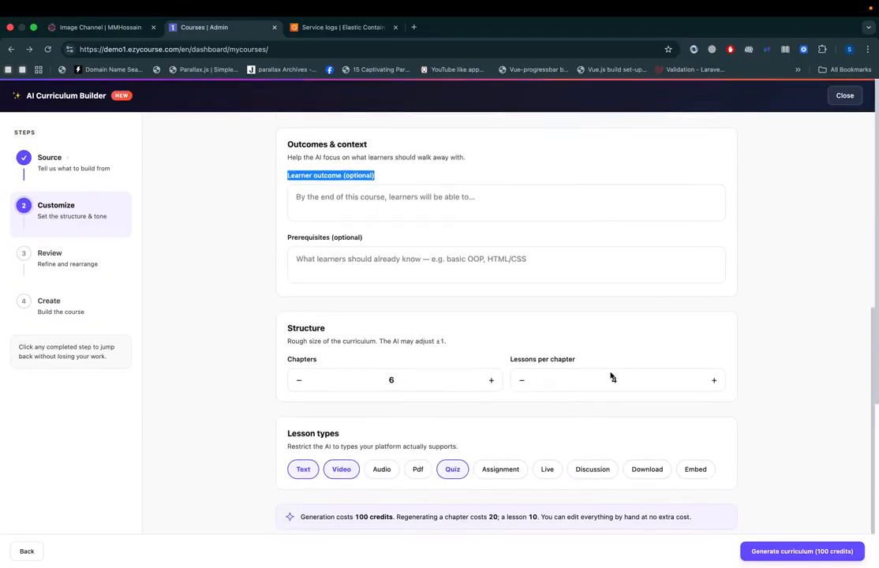
Step: Set the curriculum structure to 6 chapters with 3 lessons per chapter
click(491, 381)
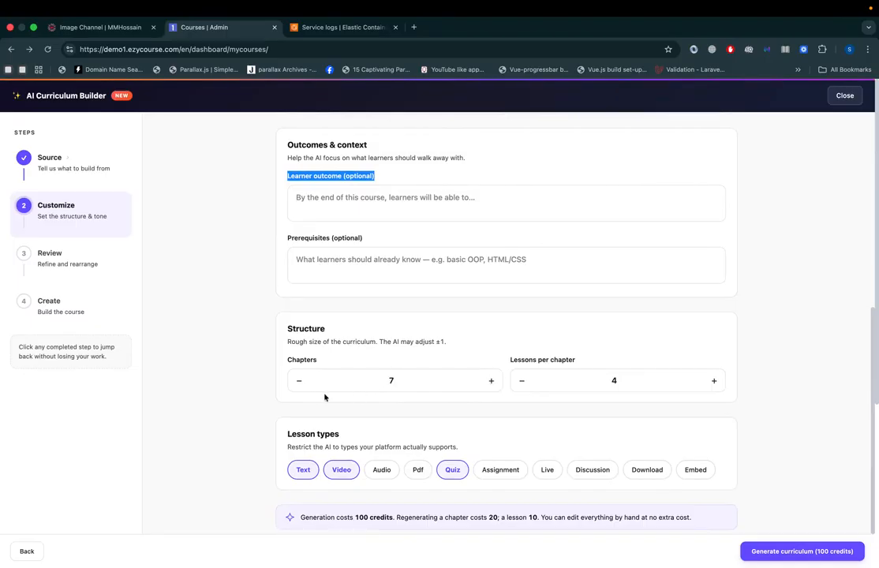
click(300, 383)
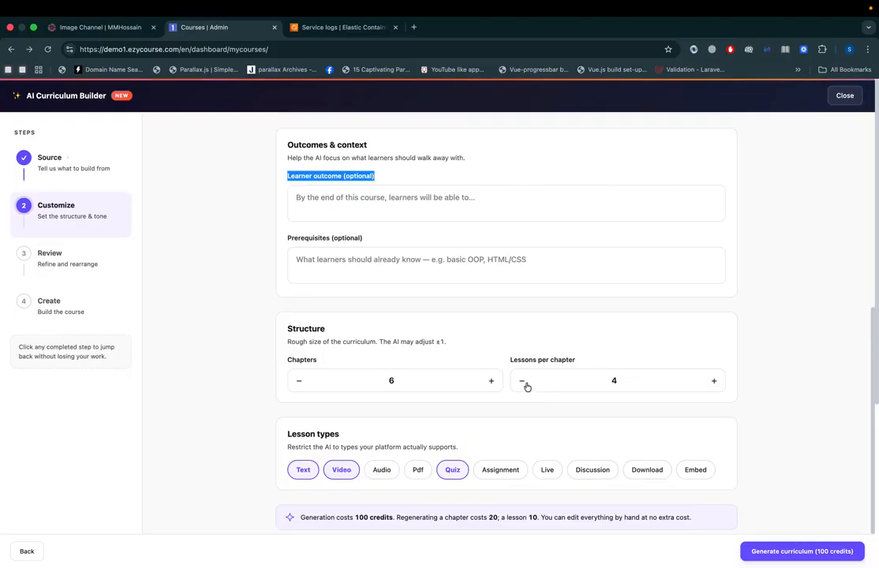
click(521, 382)
Step: Restrict the lesson types to Text, Video and Pdf, leaving out Quiz
click(342, 471)
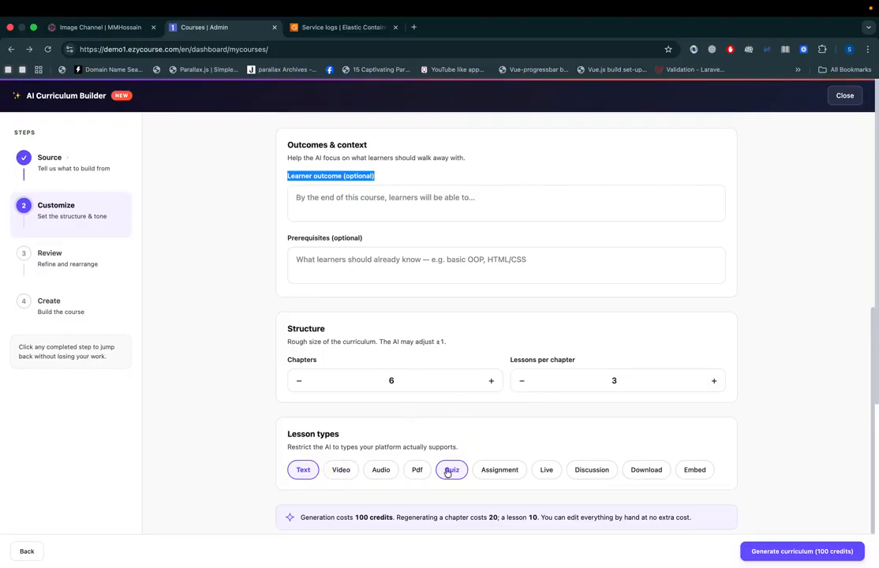
click(452, 471)
click(417, 471)
click(355, 471)
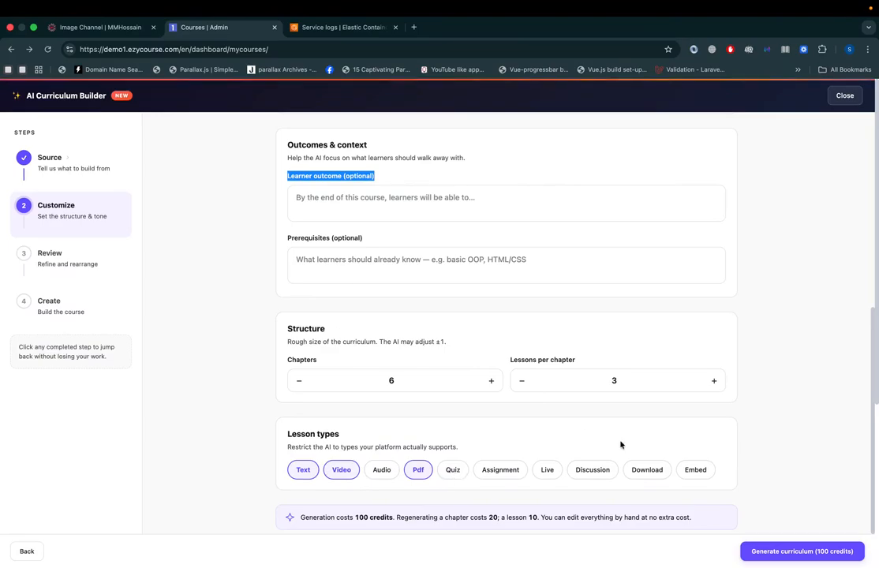
Step: Check the credit cost note for generation and regeneration, and generate the curriculum
drag(335, 514, 534, 518)
click(552, 519)
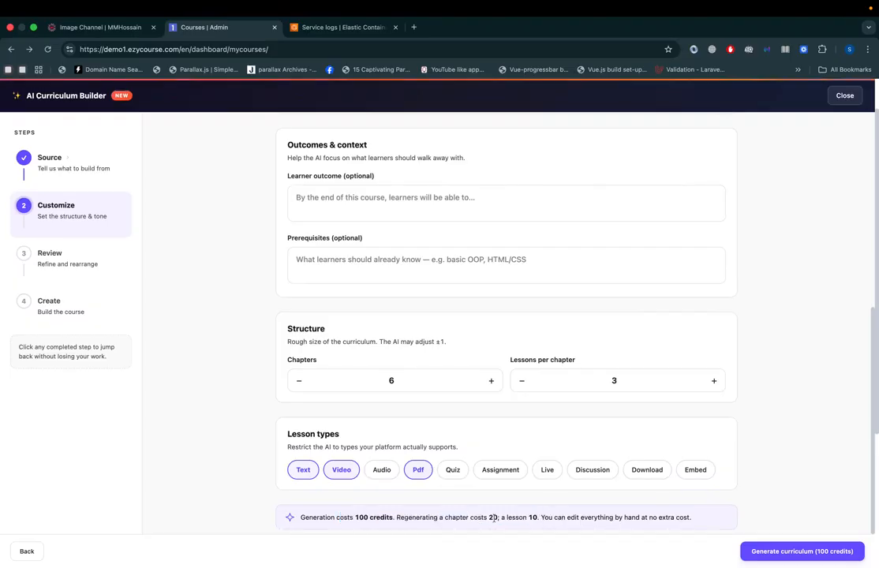
drag(497, 519, 468, 518)
click(444, 517)
click(810, 558)
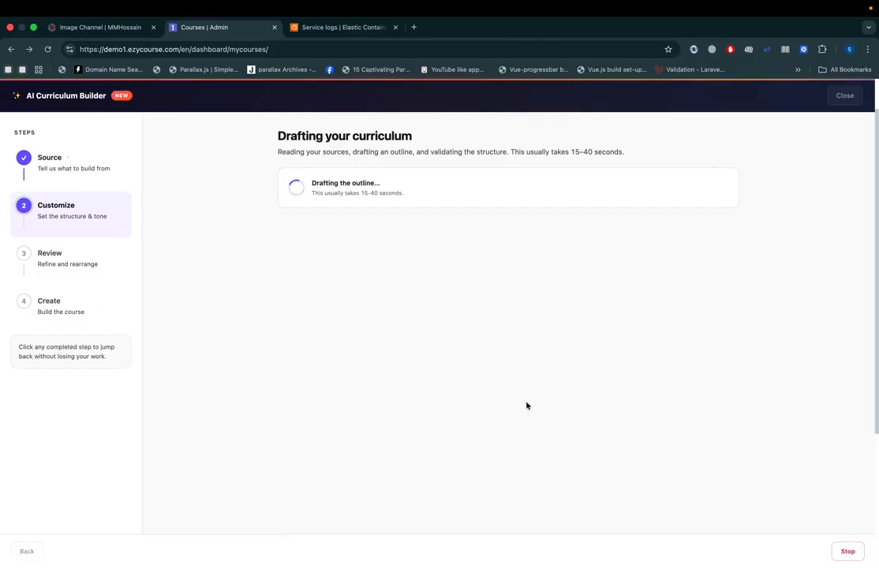
Step: Switch to the community site and look through the posts in the Image Channel
click(91, 31)
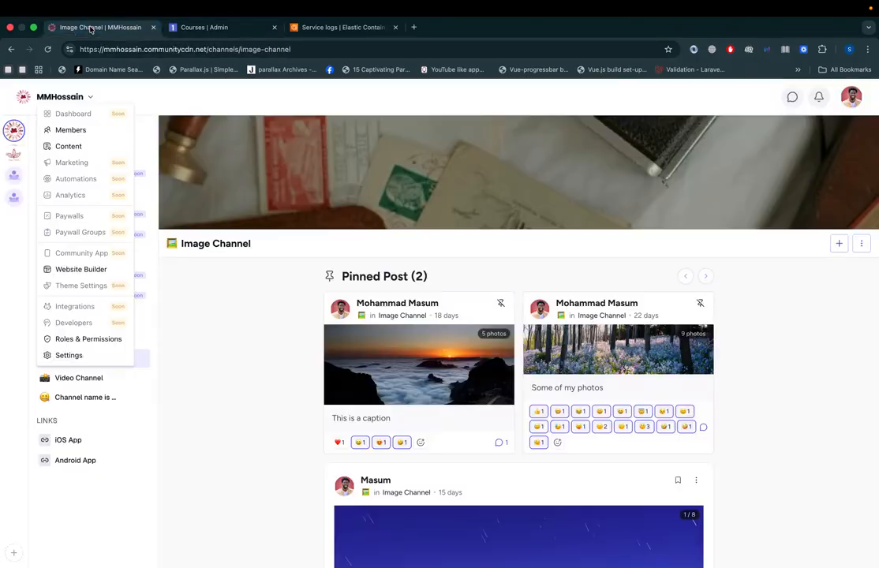
click(221, 306)
scroll(221, 306, up, 2)
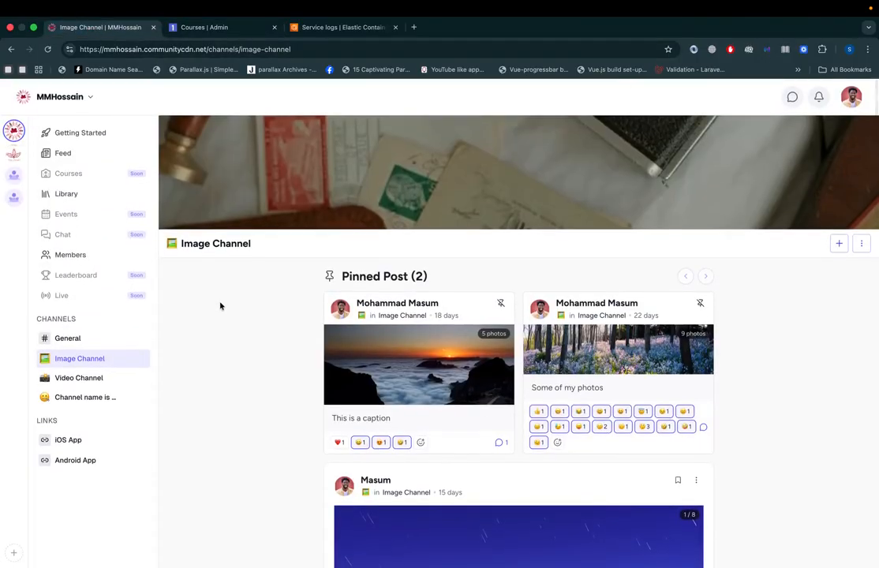
scroll(221, 306, down, 15)
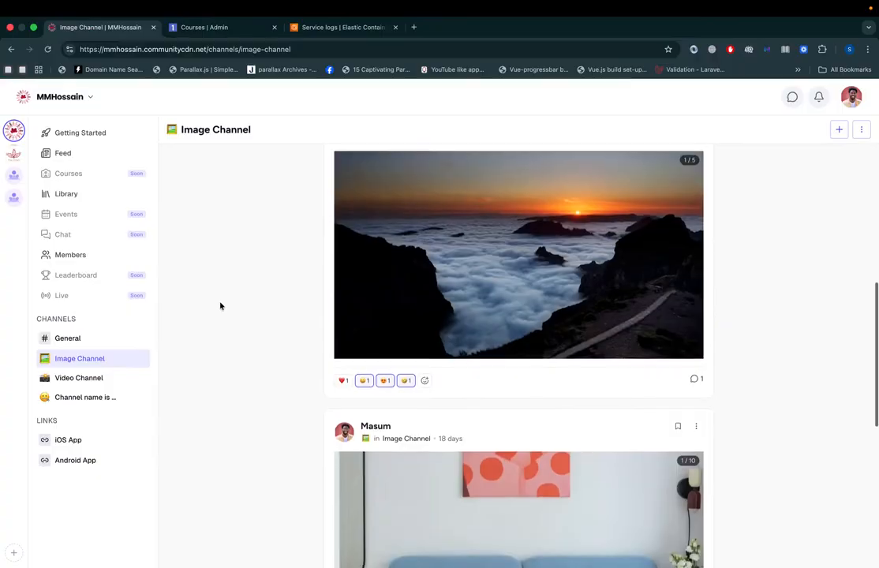
scroll(220, 307, up, 10)
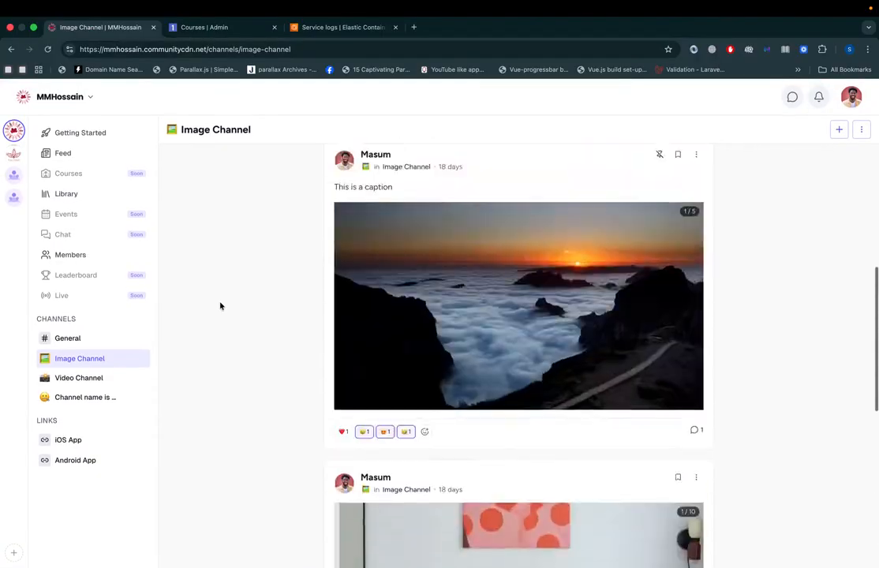
scroll(220, 306, down, 6)
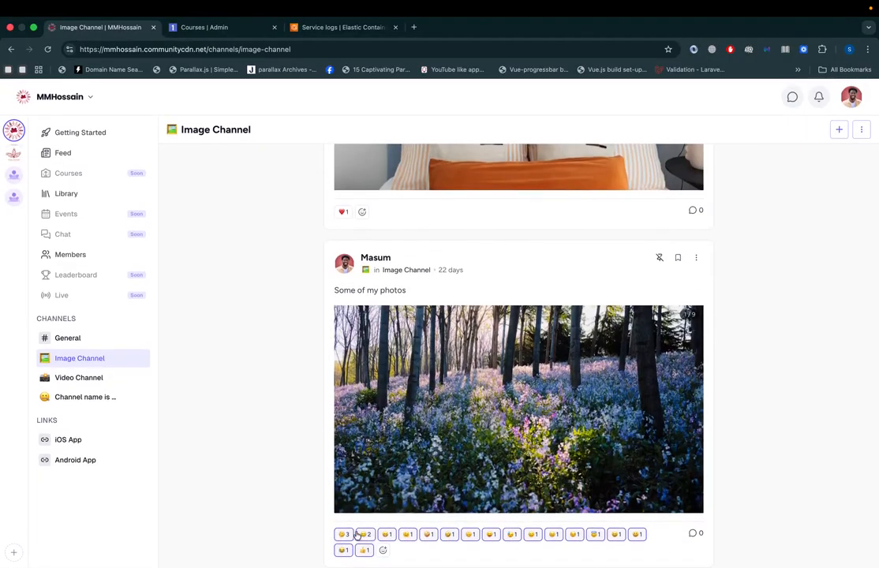
Step: Try to add a smiley reaction to the "Some of my photos" post
click(383, 551)
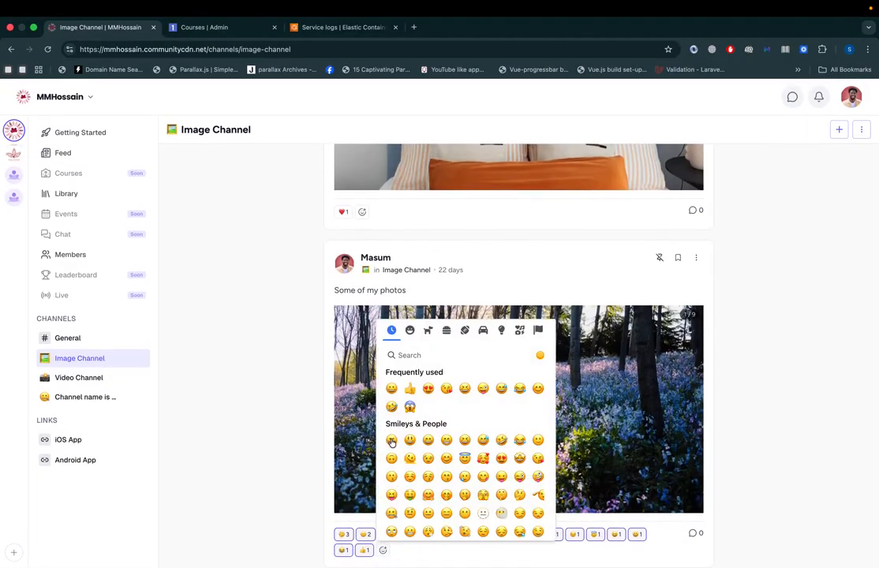
click(409, 442)
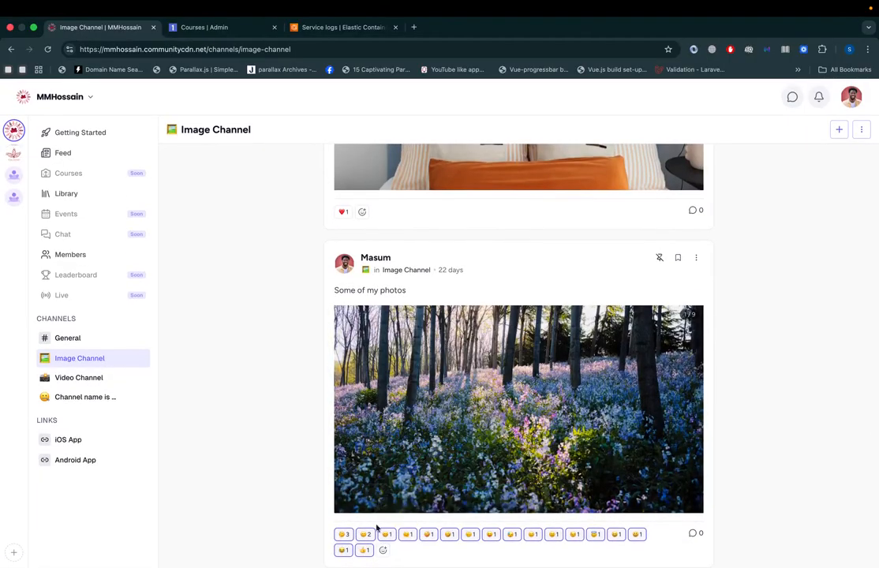
scroll(317, 376, up, 10)
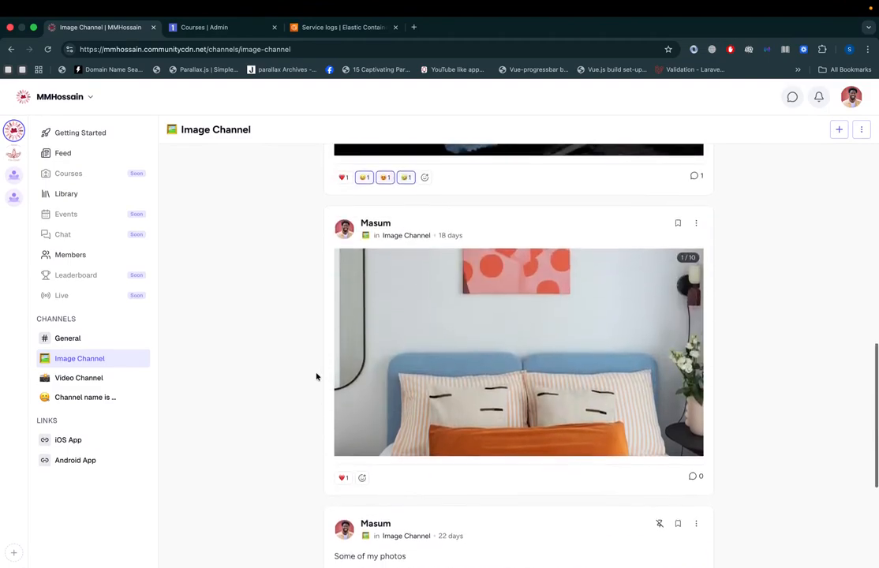
Step: View the form for creating a channel, dismiss it, and open the community's management options
click(127, 319)
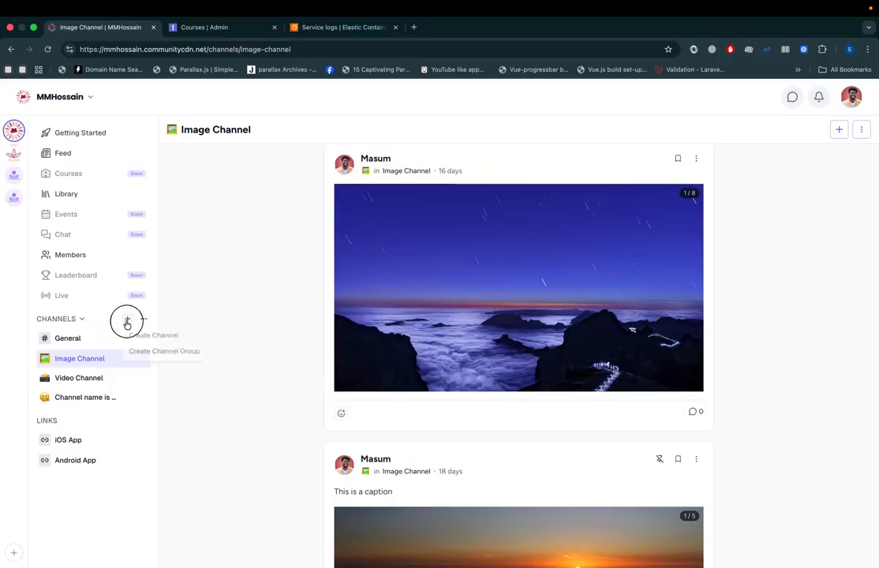
click(153, 337)
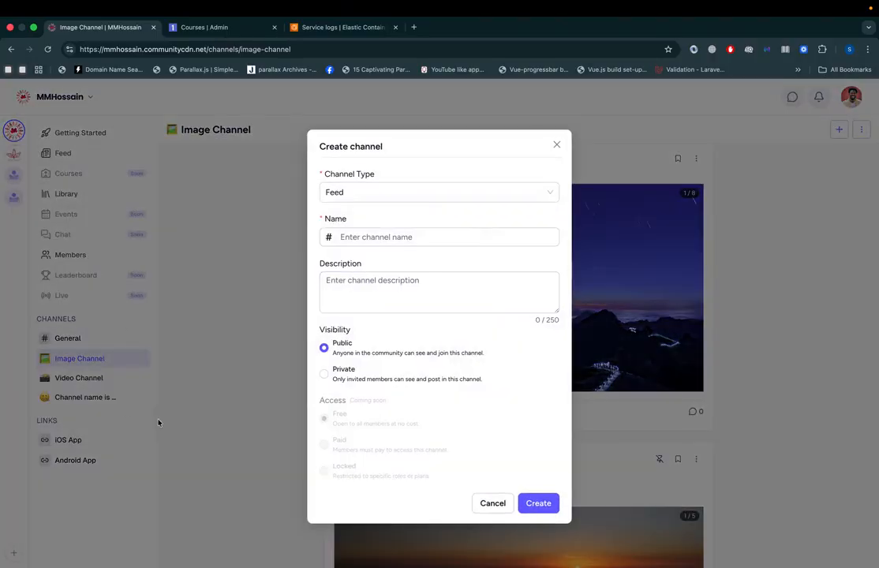
click(158, 423)
click(91, 96)
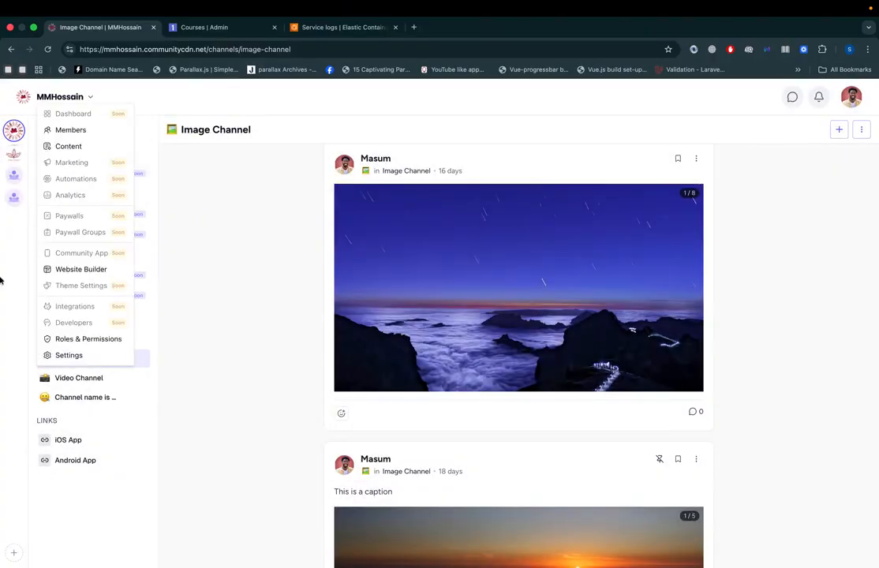
Step: Dismiss the community's management options and look through the posts in the General channel
click(199, 371)
scroll(347, 273, up, 5)
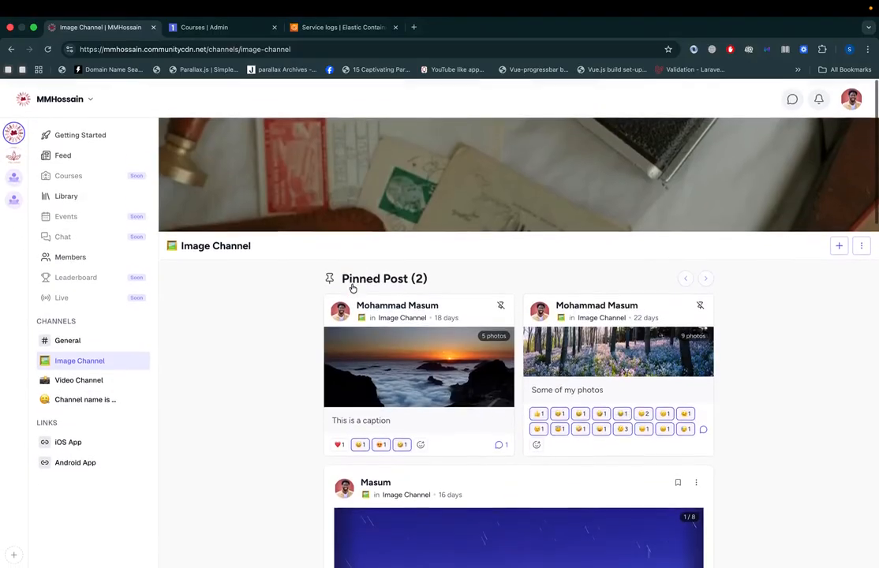
click(73, 340)
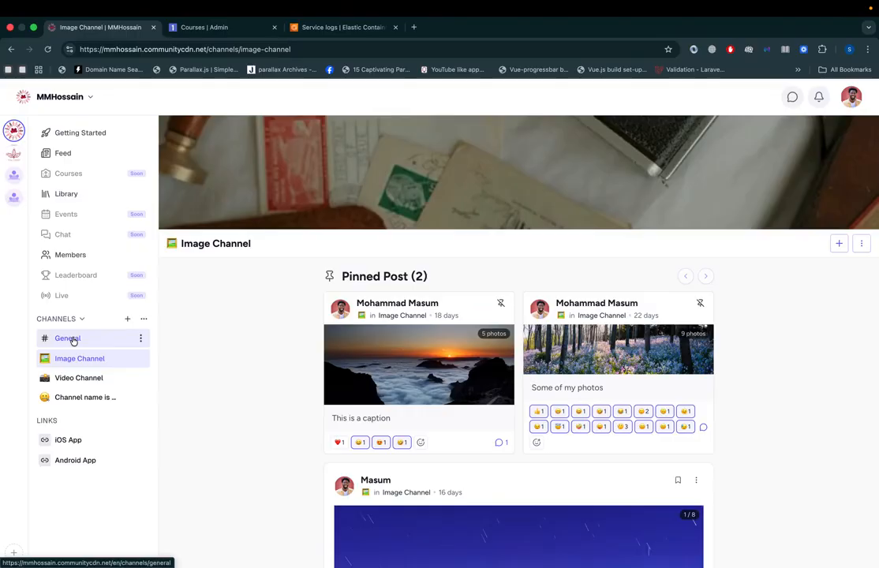
scroll(280, 345, down, 10)
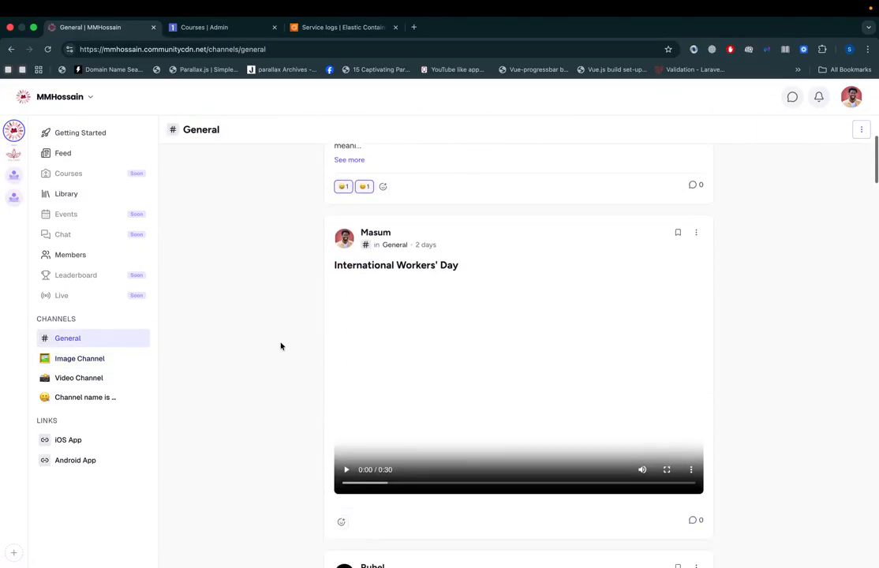
scroll(280, 345, up, 10)
Step: Start a new post in the General channel and browse the content block types offered by the "/" command
click(426, 308)
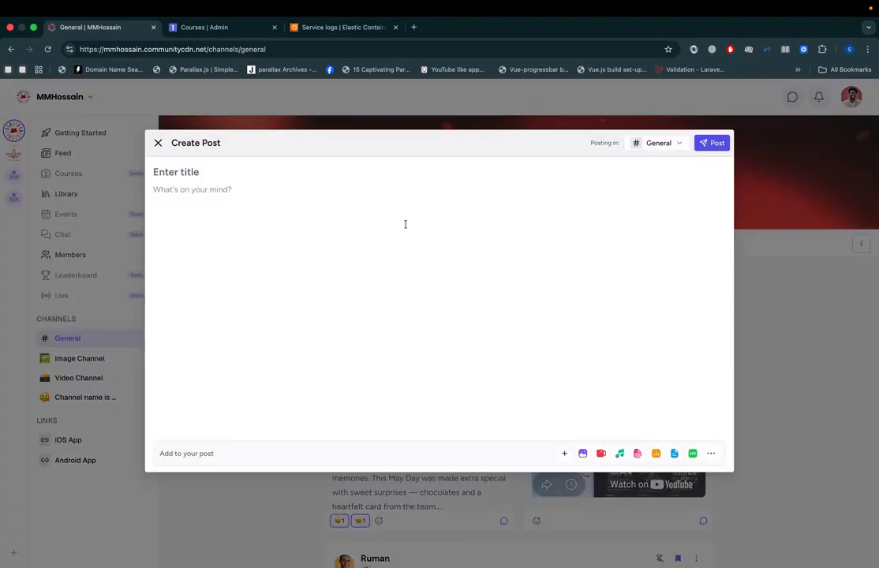
text(/)
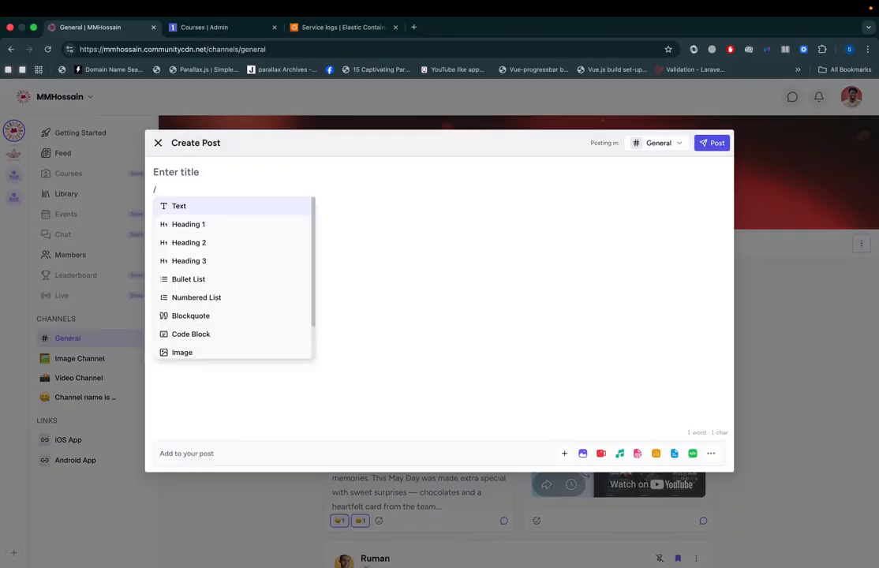
key(BackSpace)
text(/)
scroll(216, 318, down, 3)
scroll(216, 319, up, 3)
text(/)
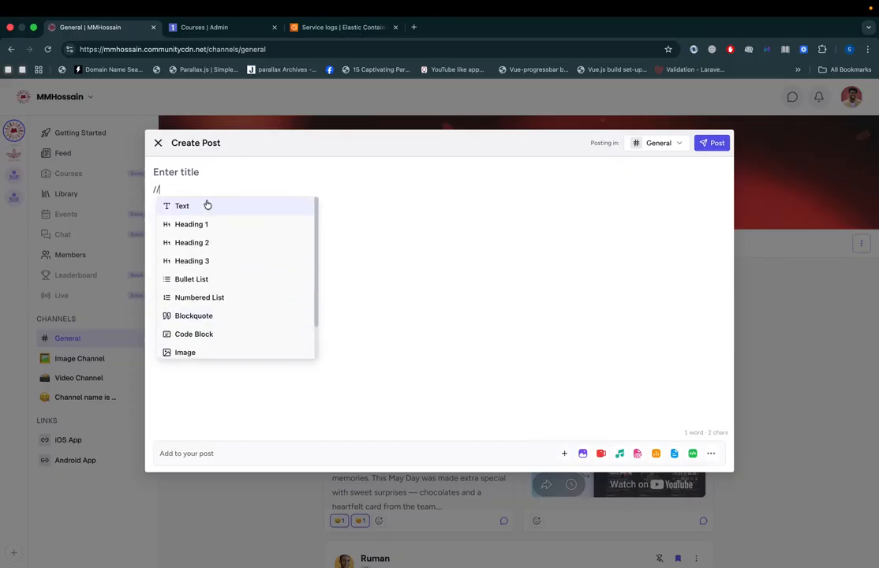
key(BackSpace)
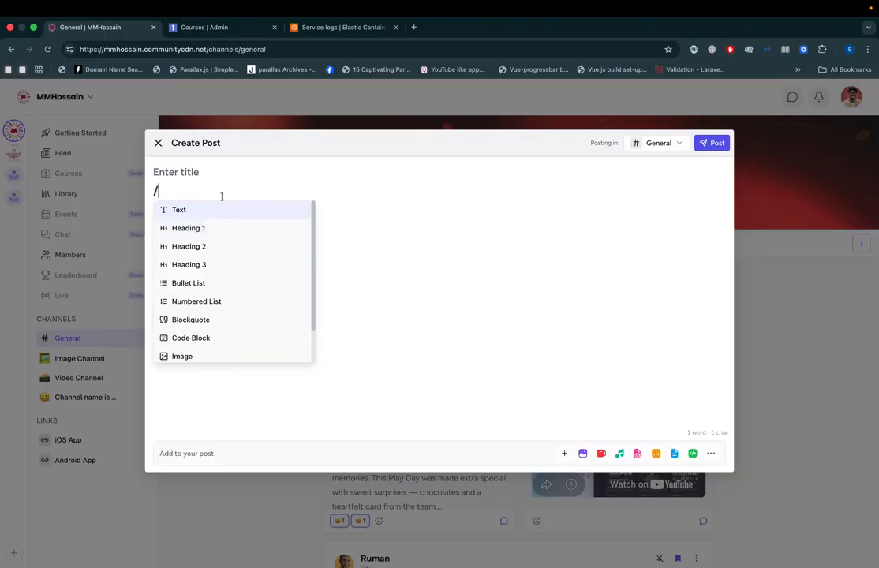
key(BackSpace)
Step: Enter "jjjjjj" as the post's text, view the posting channel choices, and try to close the draft
text(jjjjjj)
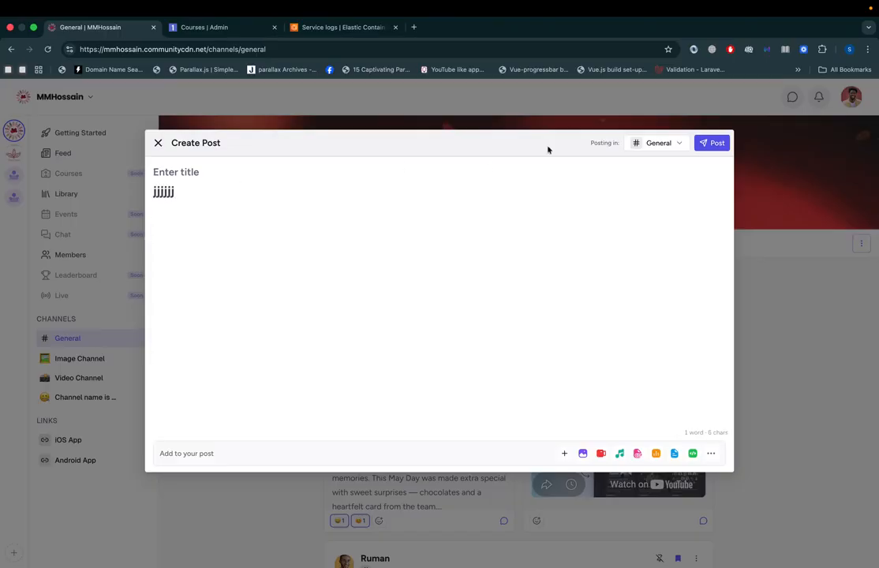
click(659, 142)
click(660, 281)
click(758, 300)
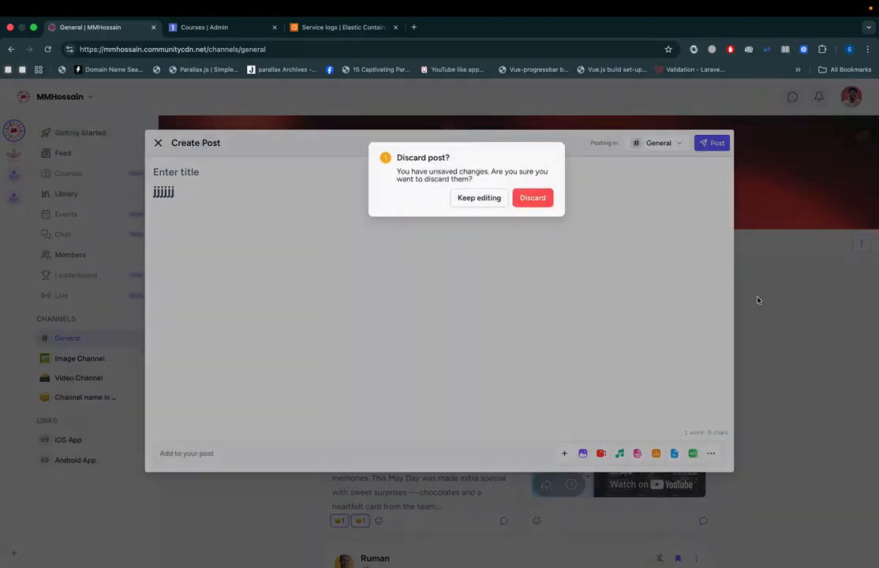
Step: Return to the AI Curriculum Builder and review the generated course outline and its chapters
click(205, 26)
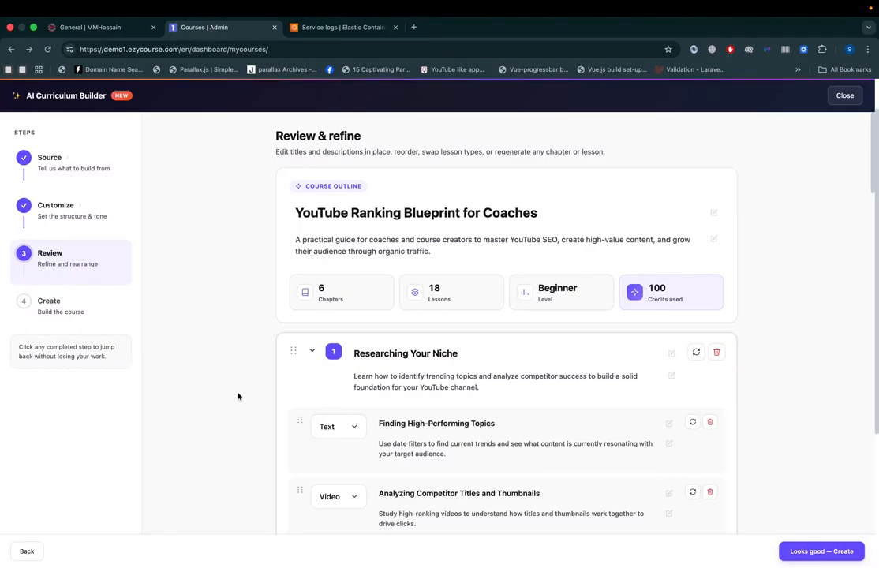
scroll(518, 416, down, 1)
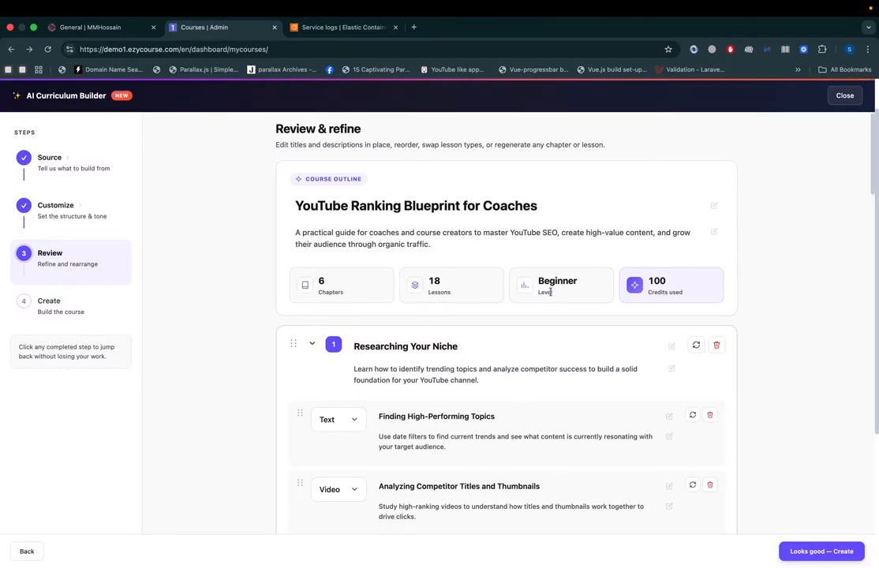
scroll(550, 293, down, 5)
scroll(551, 294, up, 3)
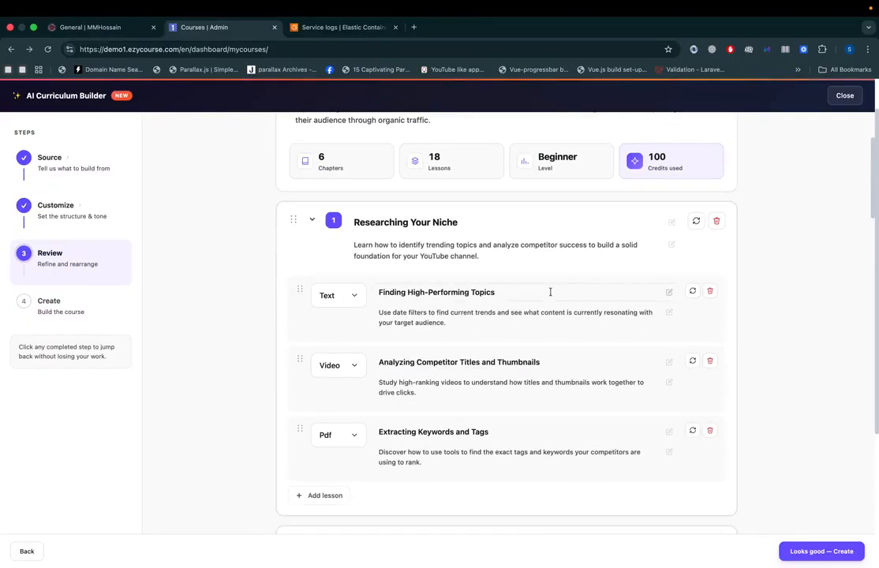
Step: Collapse the first two chapters to try reordering "Creating High-Value Content", and expand "Researching Your Niche" again
click(310, 220)
click(306, 277)
mouse_move(292, 281)
mouse_down()
mouse_move(287, 220)
mouse_move(288, 295)
mouse_up()
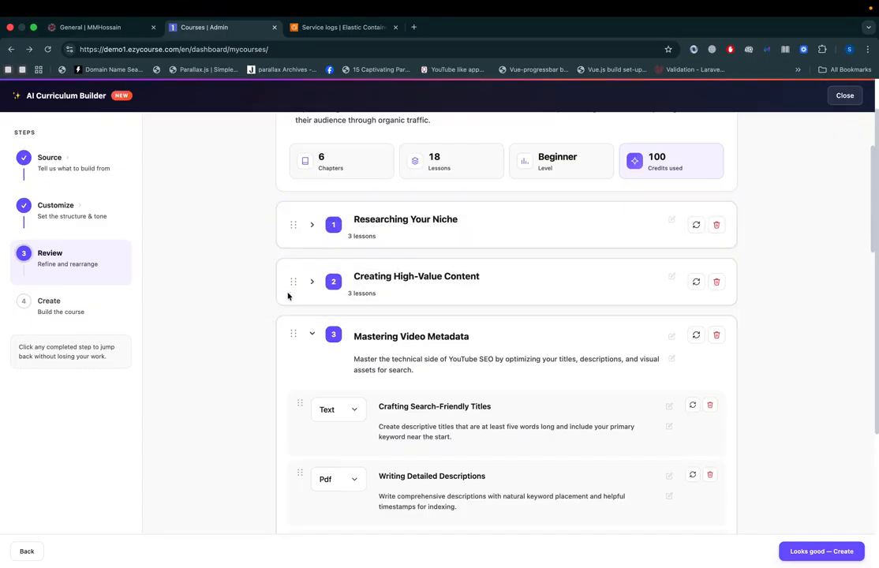
click(314, 225)
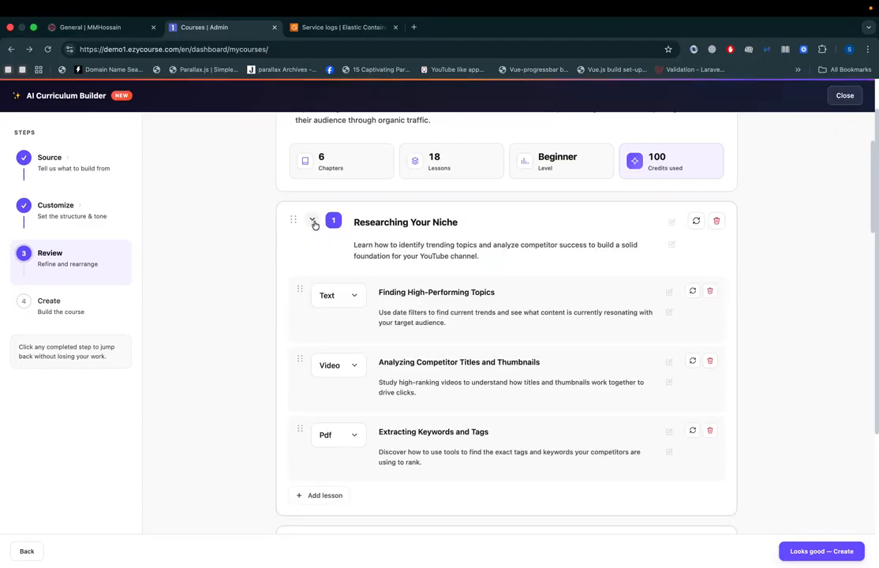
Step: Try editing the "Researching Your Niche" chapter title by adding "sdf", and remove the added text
click(467, 222)
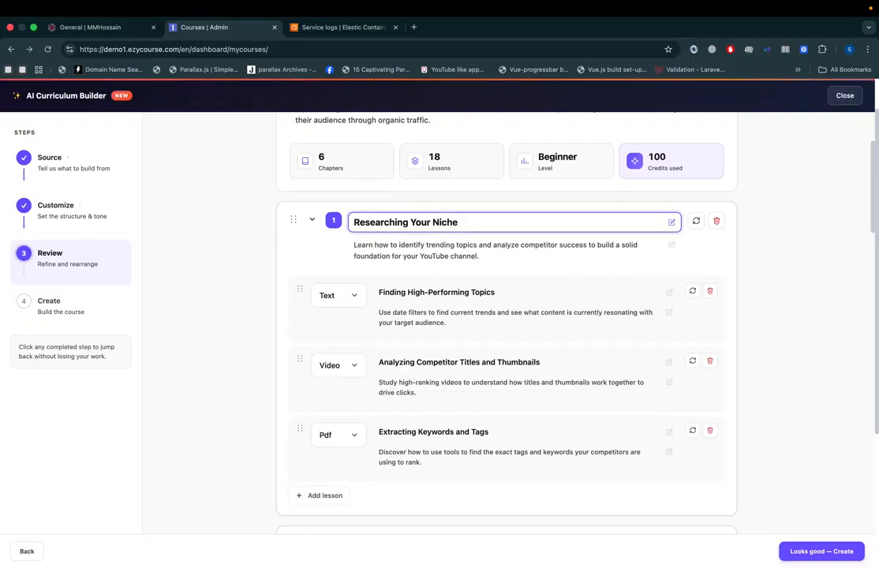
text(sdf)
key(BackSpace)
key(BackSpace)
key(BackSpace)
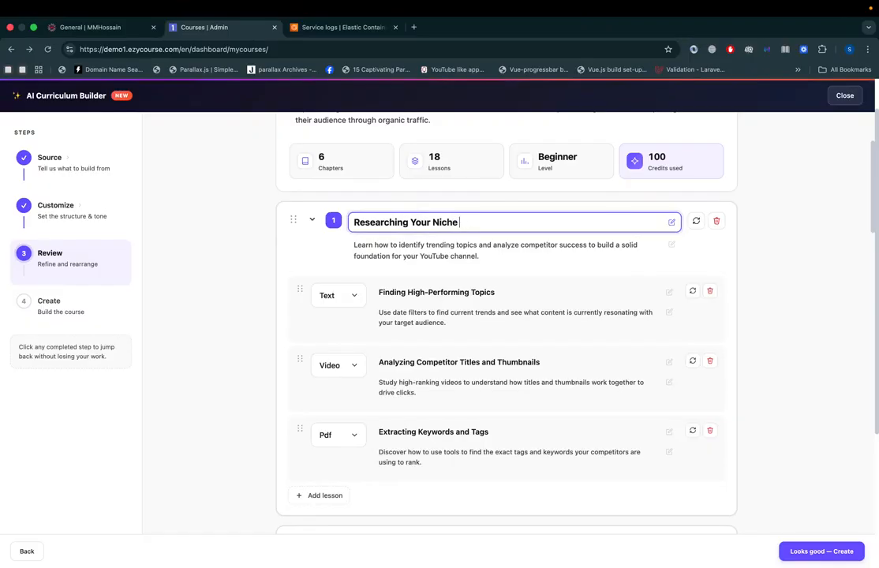
Step: Try editing the first chapter's description by adding "asd", and remove the added text
click(490, 251)
text(as)
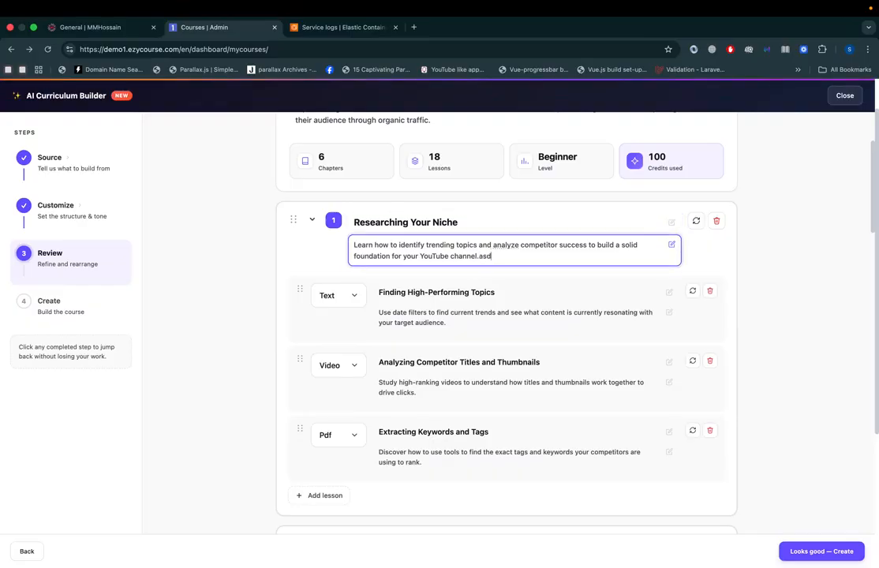
key(BackSpace)
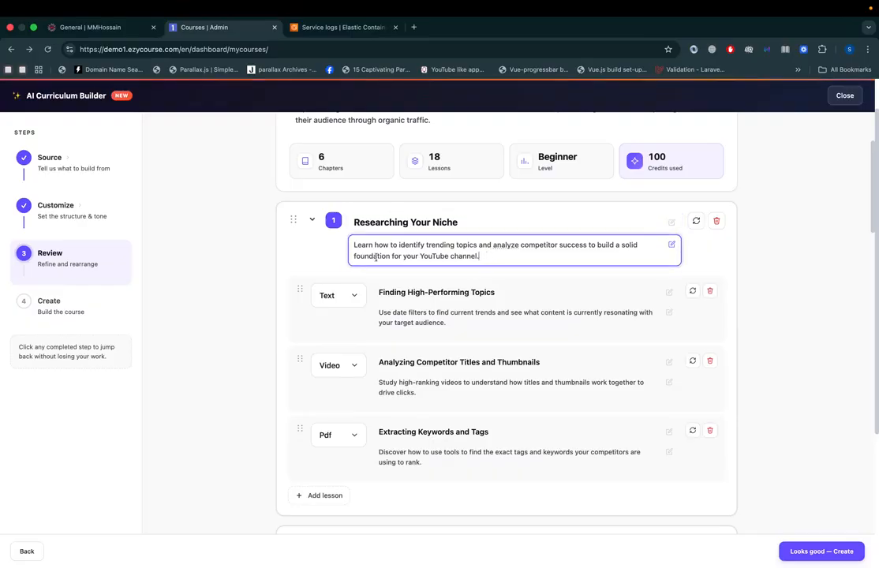
click(252, 268)
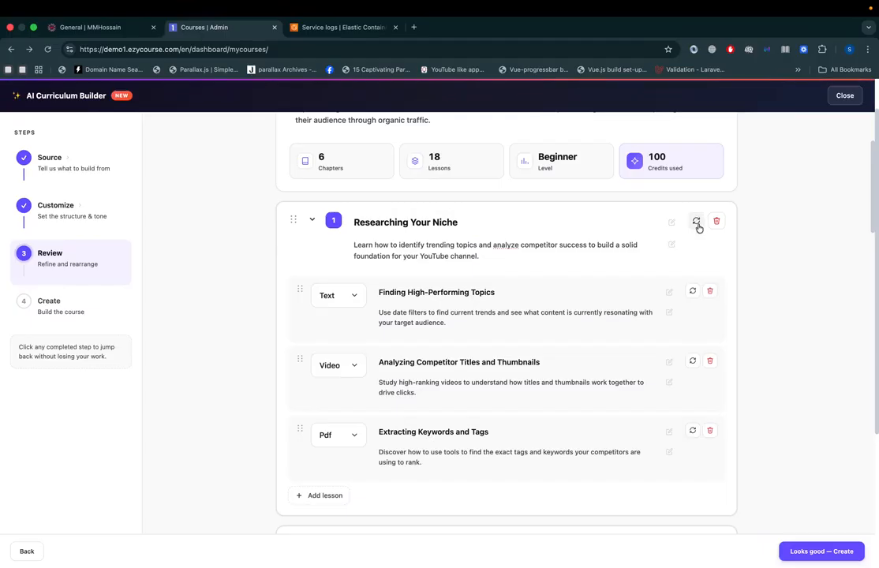
Step: View the available lesson types for "Finding High-Performing Topics" and look over the rest of the outline
click(330, 304)
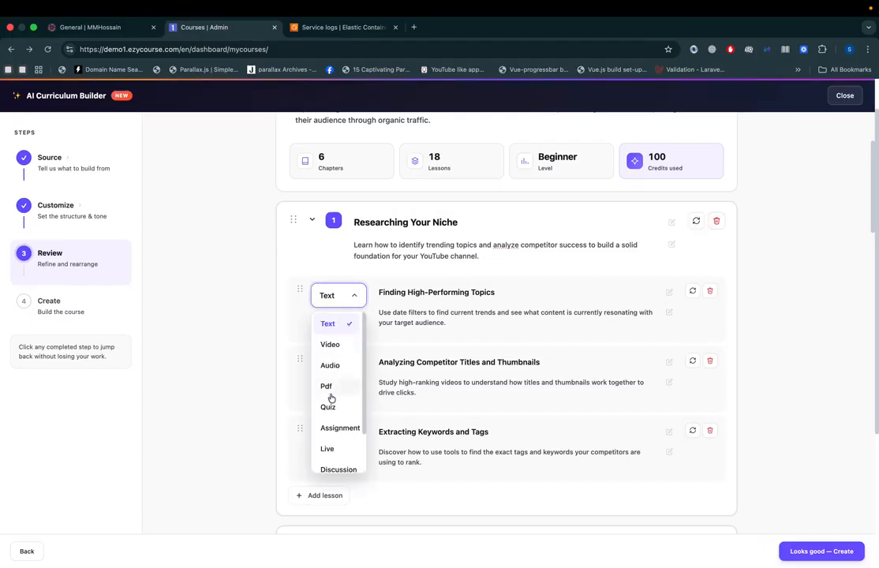
click(250, 335)
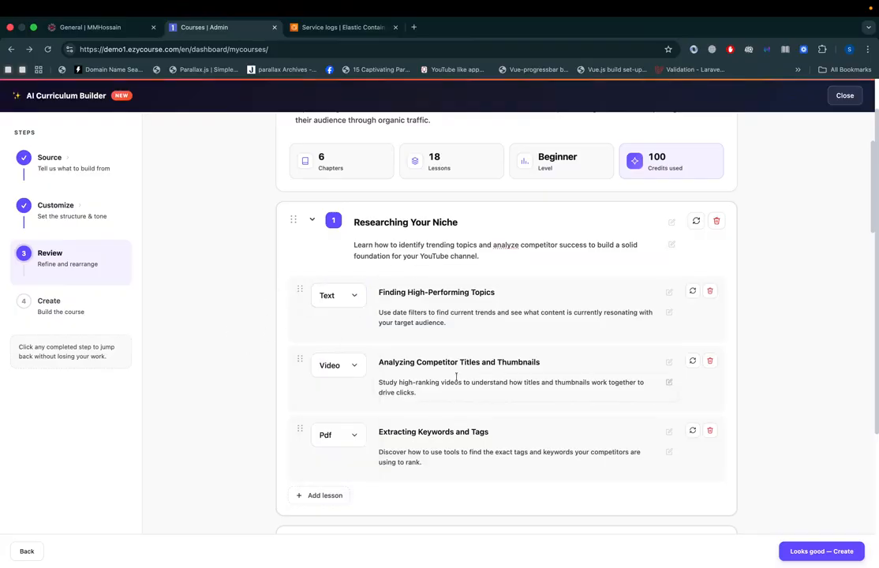
scroll(457, 381, down, 20)
scroll(457, 381, up, 2)
scroll(458, 381, up, 20)
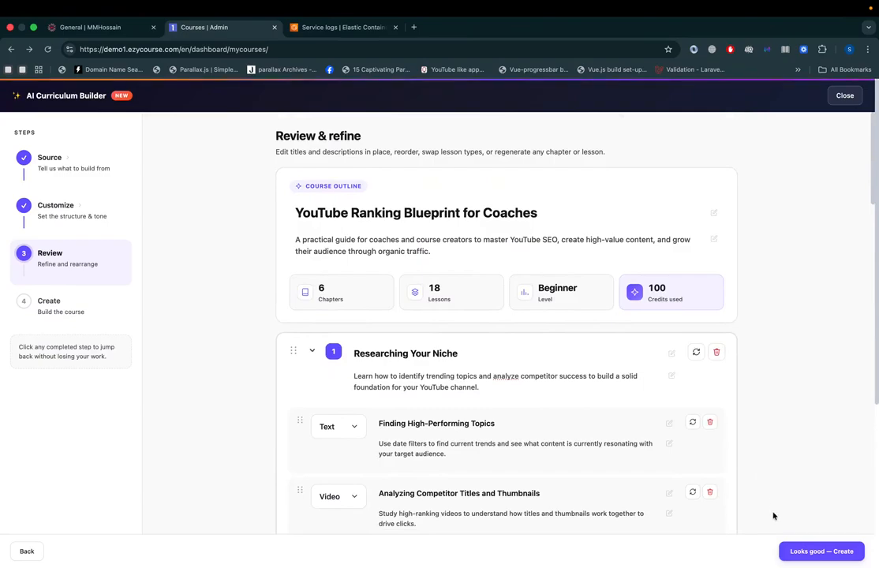
Step: Open the course title and description for in-place editing, and leave both fields
click(551, 214)
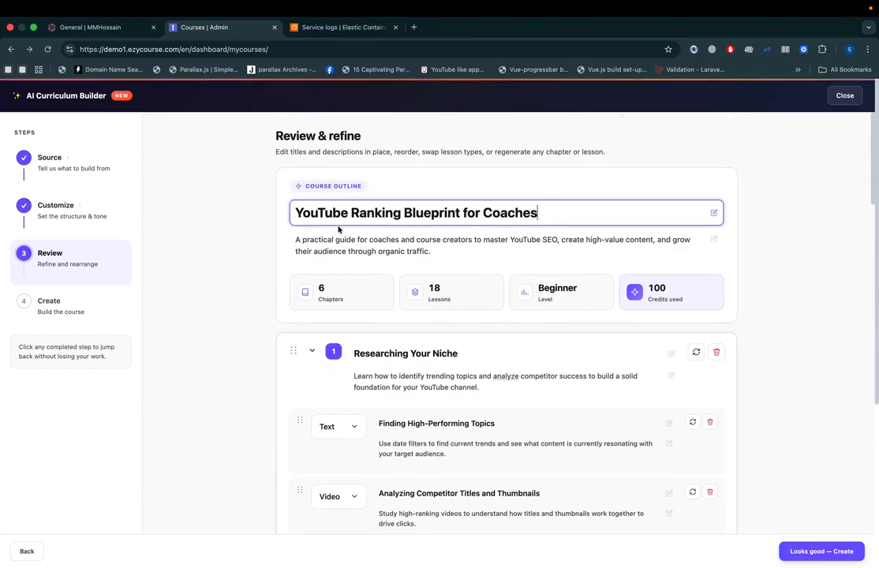
click(477, 245)
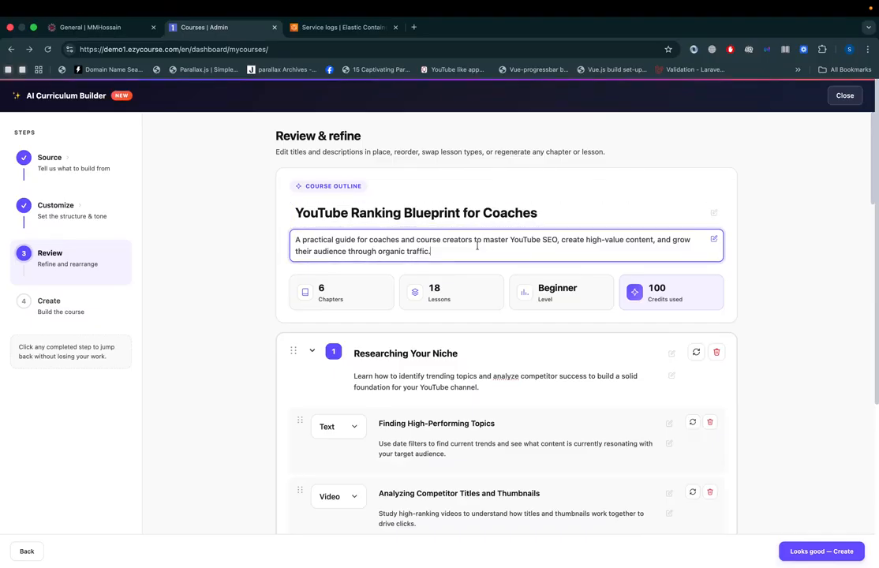
click(806, 406)
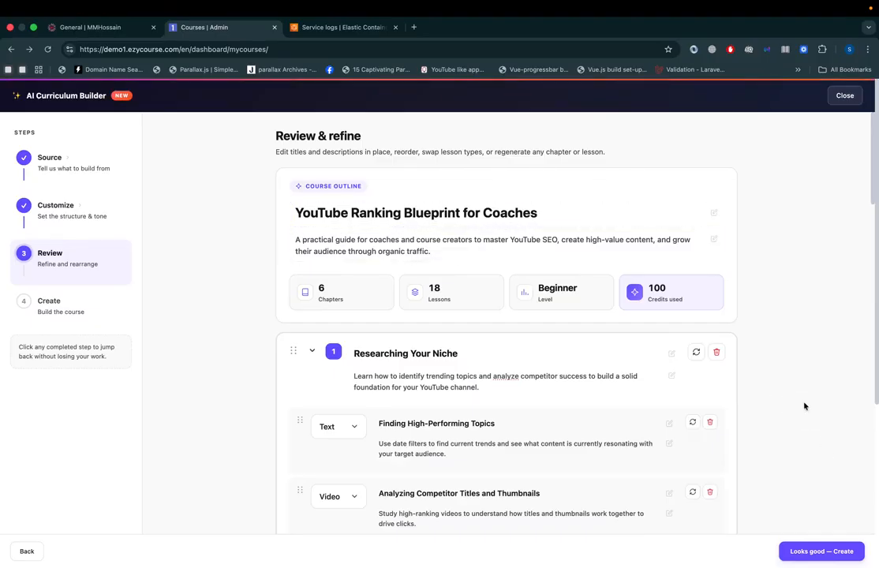
Step: Accept the reviewed outline to create the "YouTube Ranking Blueprint for Coaches" course, and open the finished course
click(816, 551)
click(500, 379)
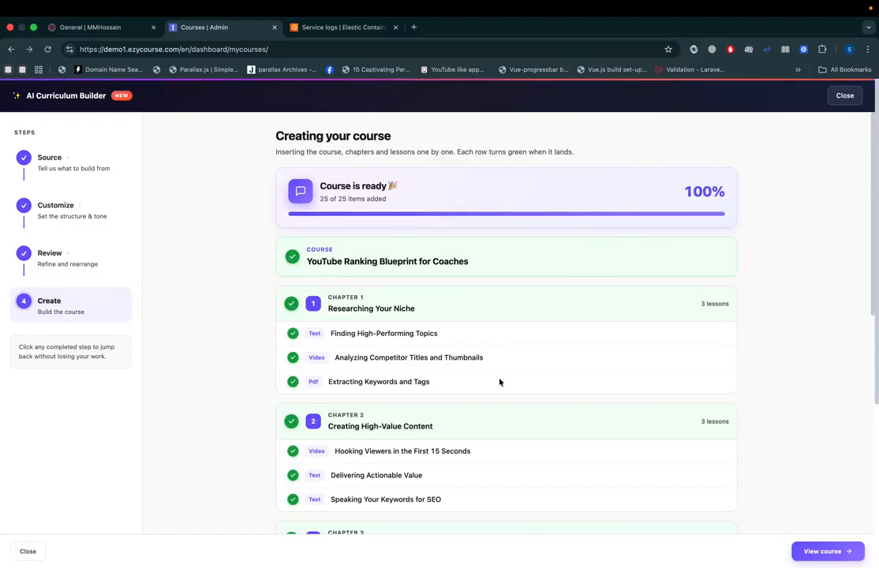
click(813, 555)
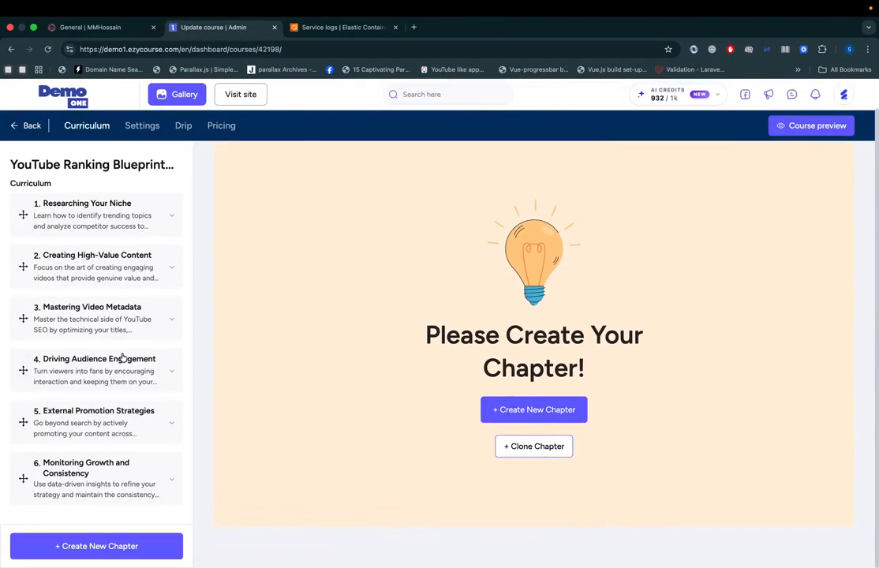
Step: Start a new lesson in the "Researching Your Niche" chapter using the Build with AI lesson type
click(169, 218)
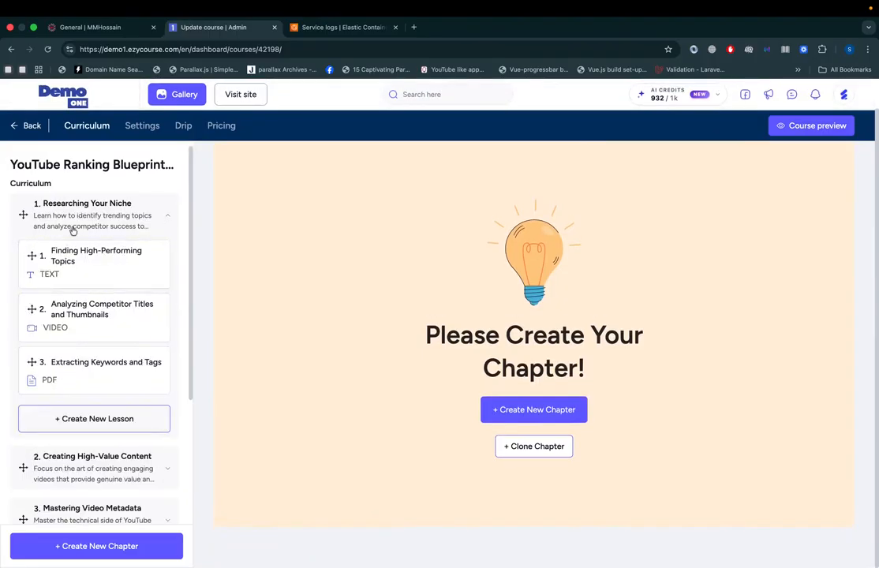
click(65, 421)
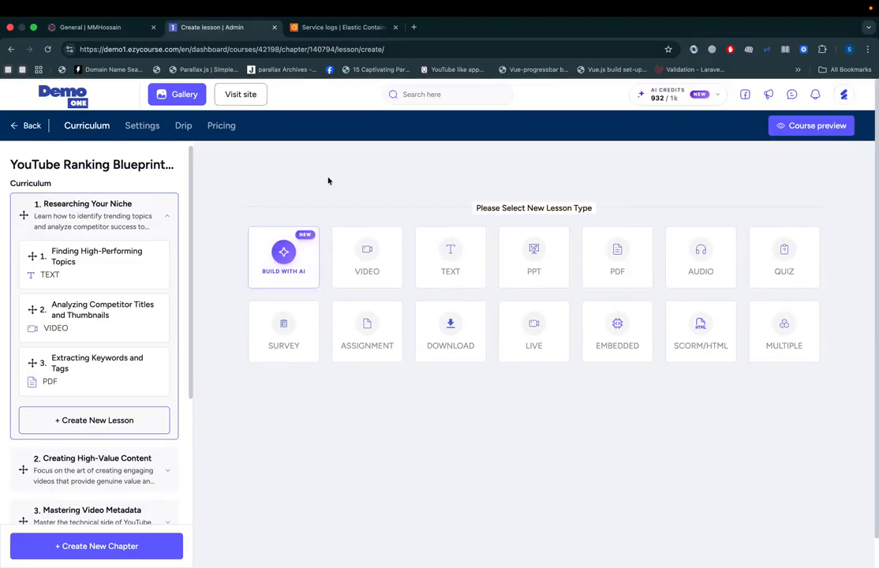
click(291, 273)
Step: Compare the Document, URL, YouTube and Description source options for the AI lesson
click(421, 255)
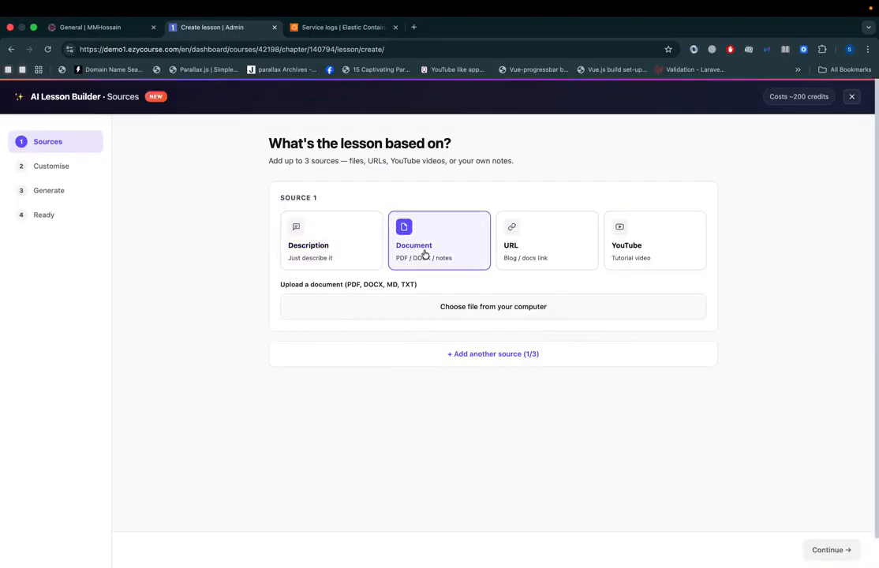
click(557, 242)
click(657, 240)
click(345, 263)
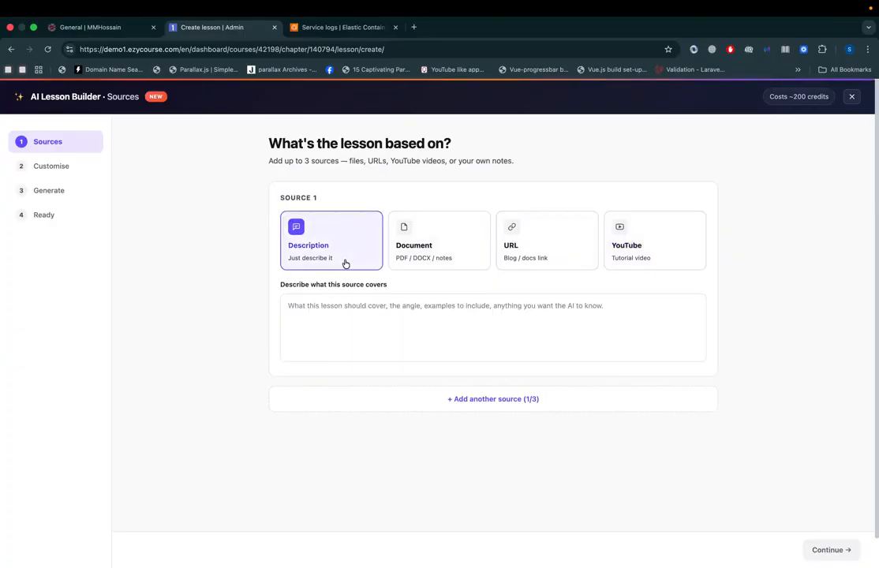
click(359, 316)
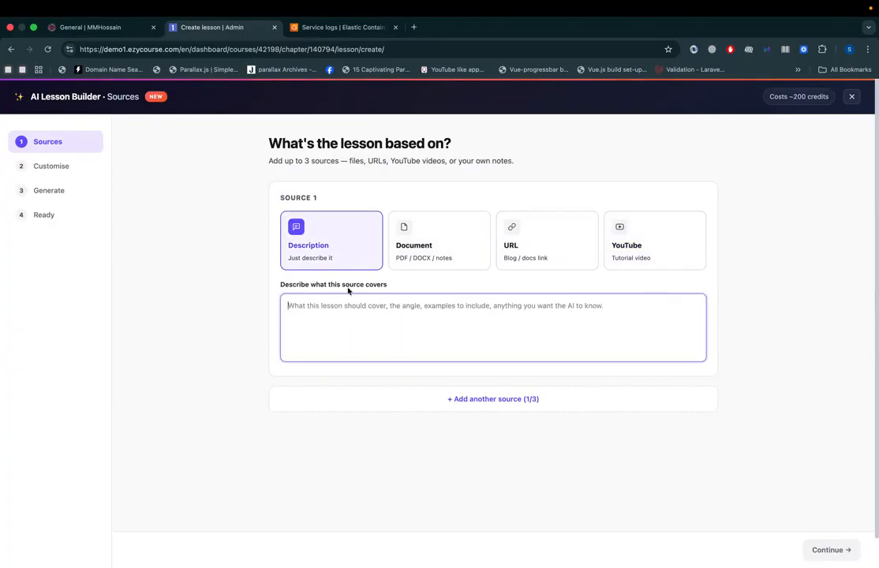
Step: Set the first lesson source to Document, add a second source of type URL, and add a third source
click(409, 262)
click(470, 356)
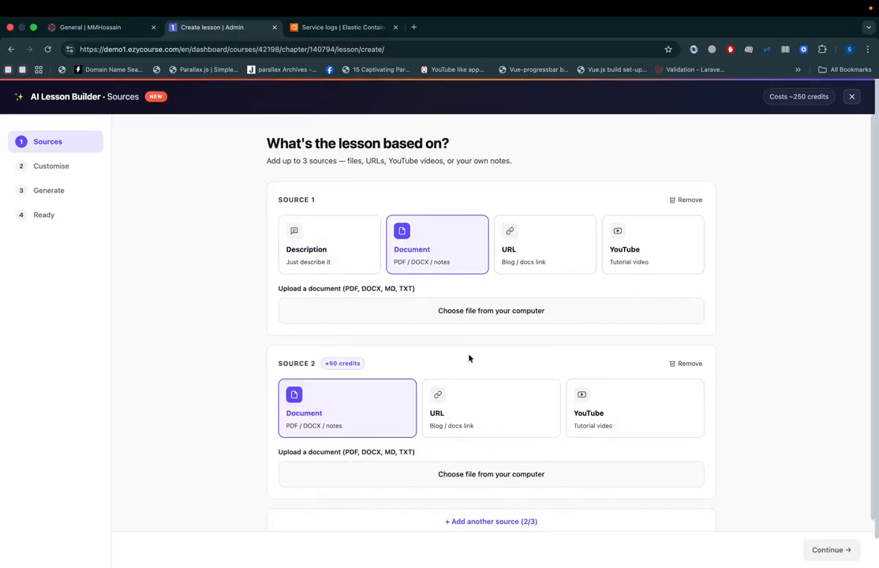
click(439, 416)
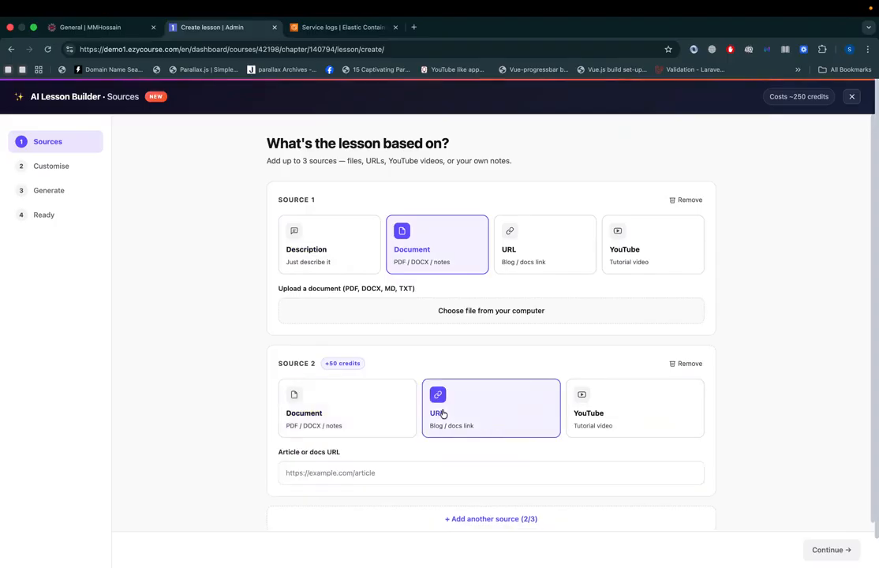
click(492, 523)
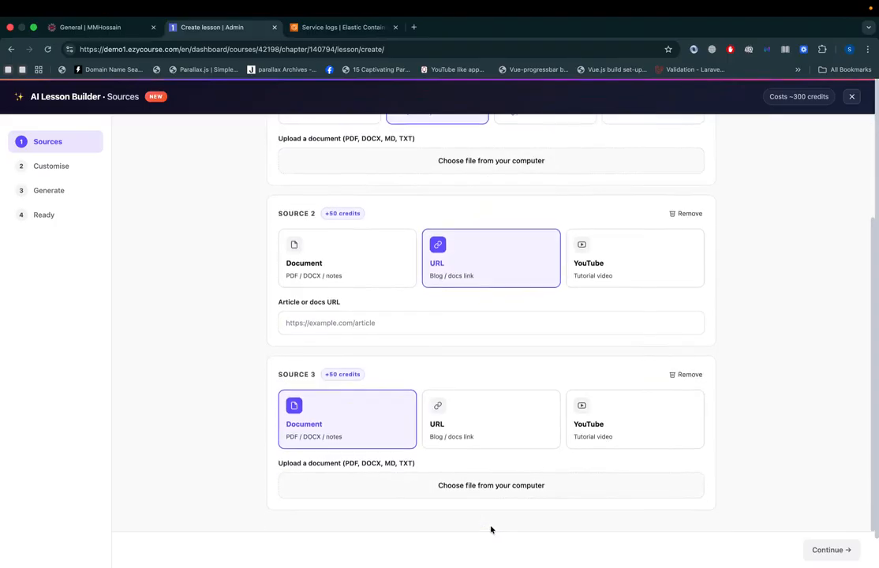
Step: Set the third lesson source to the YouTube type
click(434, 440)
click(601, 439)
scroll(507, 474, down, 1)
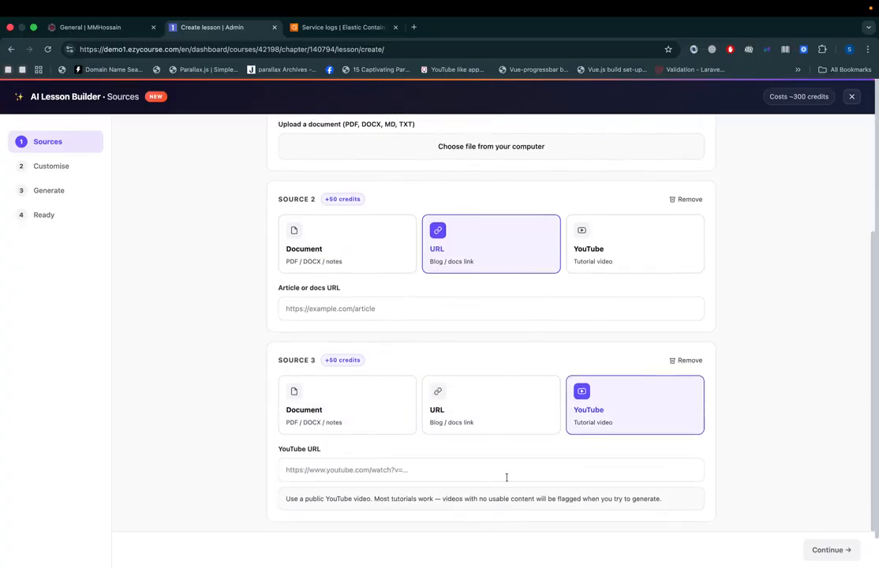
scroll(492, 453, up, 5)
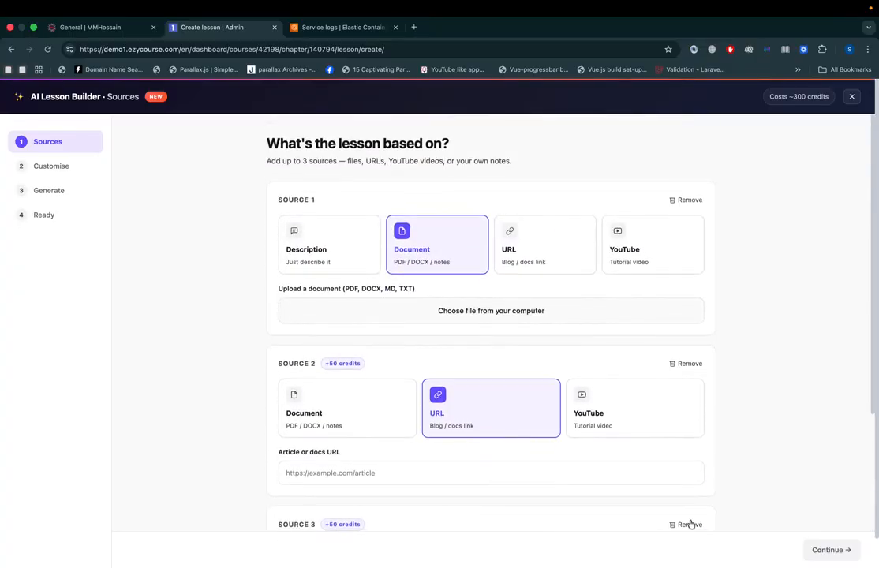
Step: Remove the second and third lesson sources, leaving only the Document source
click(690, 363)
click(690, 364)
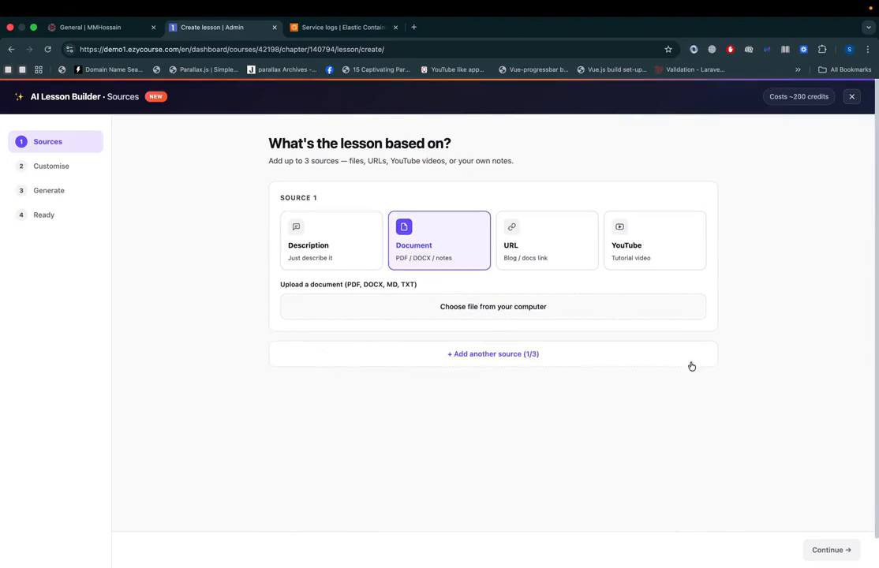
Step: Add a second and a third Document source to the lesson, and remove both again
click(488, 352)
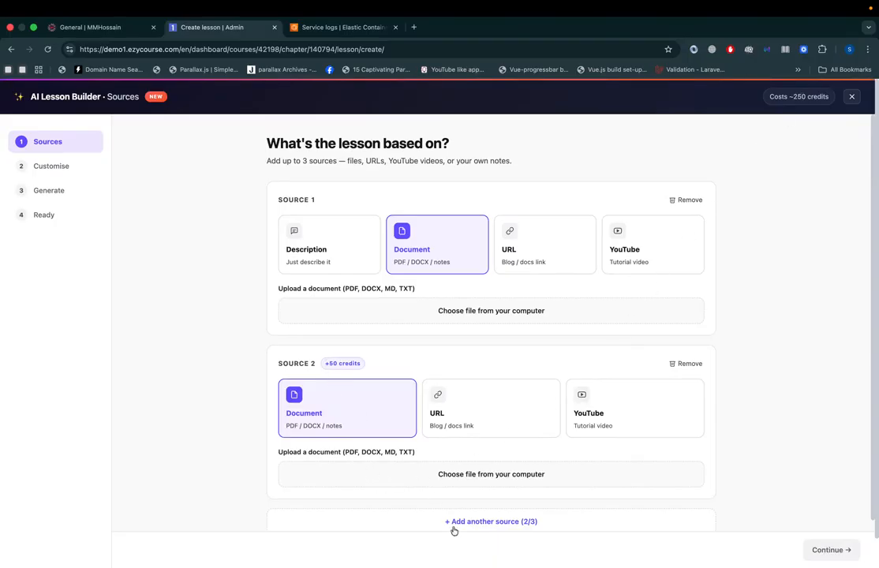
click(483, 523)
click(324, 387)
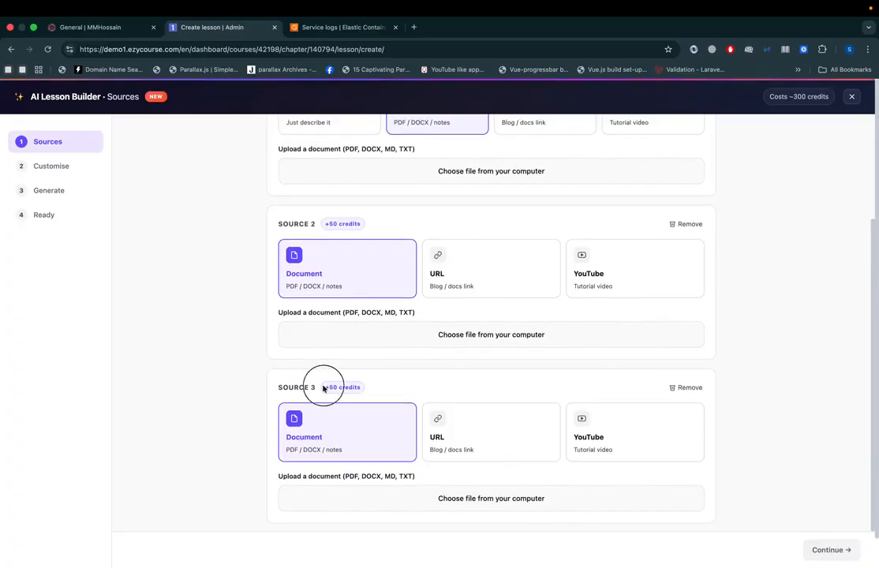
click(686, 388)
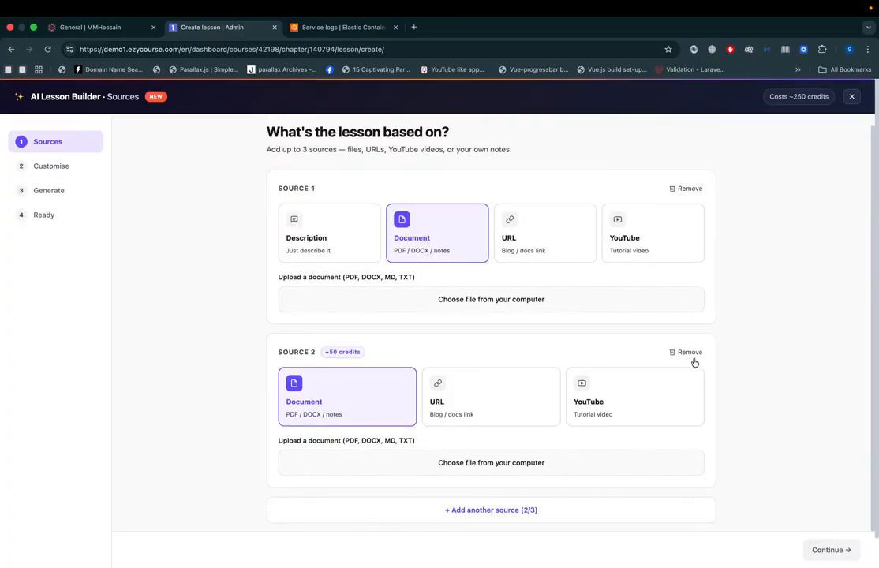
click(692, 359)
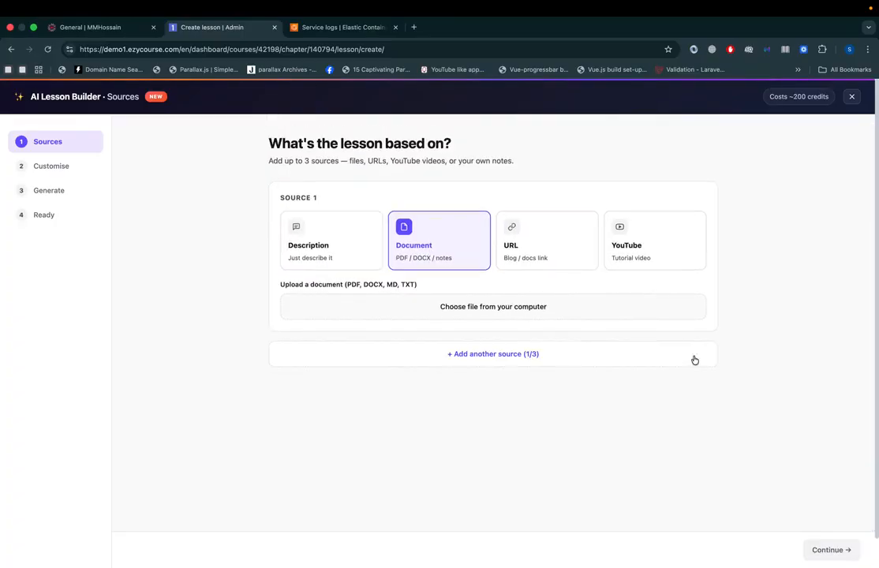
Step: Upload "YouTubeRankingBlueprintforCoachesCourseCreators (2).pdf" as the lesson's source document and continue to the slide deck customisation
click(478, 316)
double_click(631, 268)
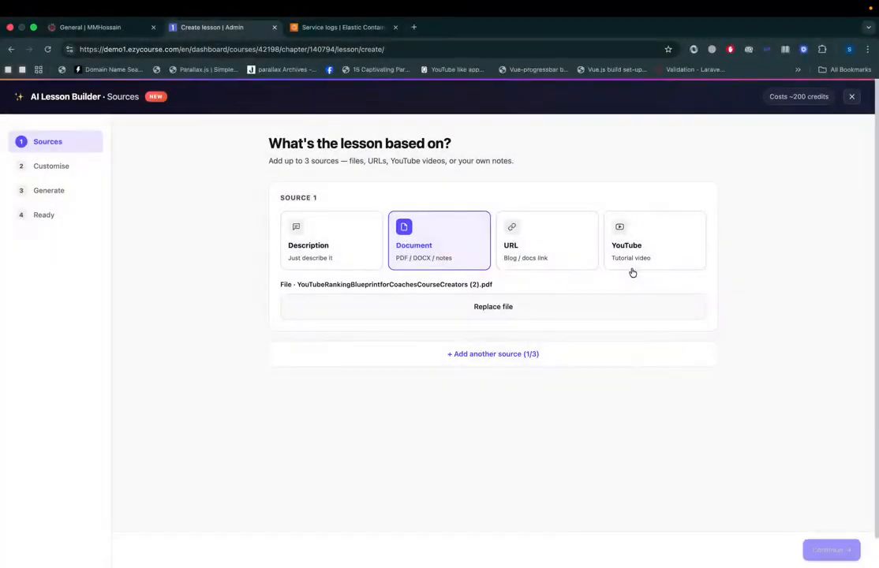
click(826, 550)
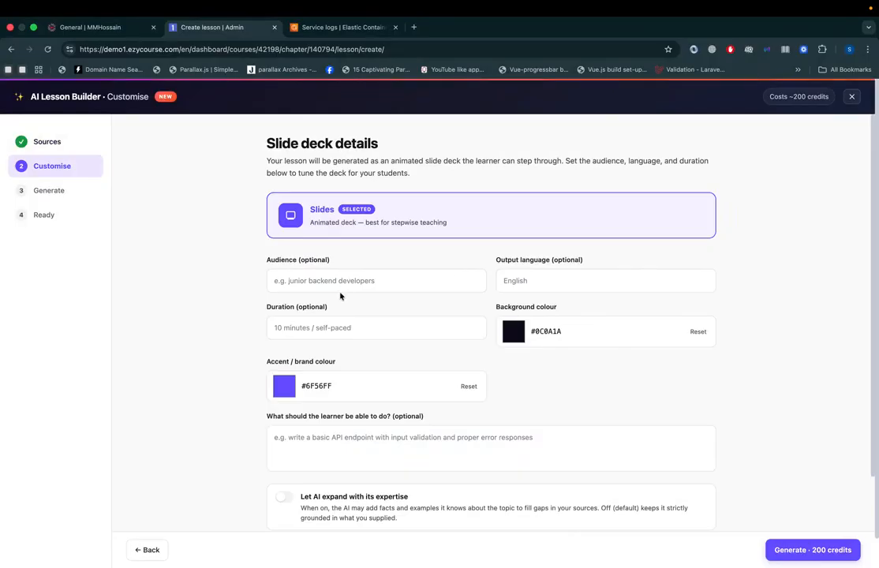
Step: Enable AI expansion with its expertise and the gamified end-of-lesson quiz, and generate the slide lesson
scroll(311, 403, down, 2)
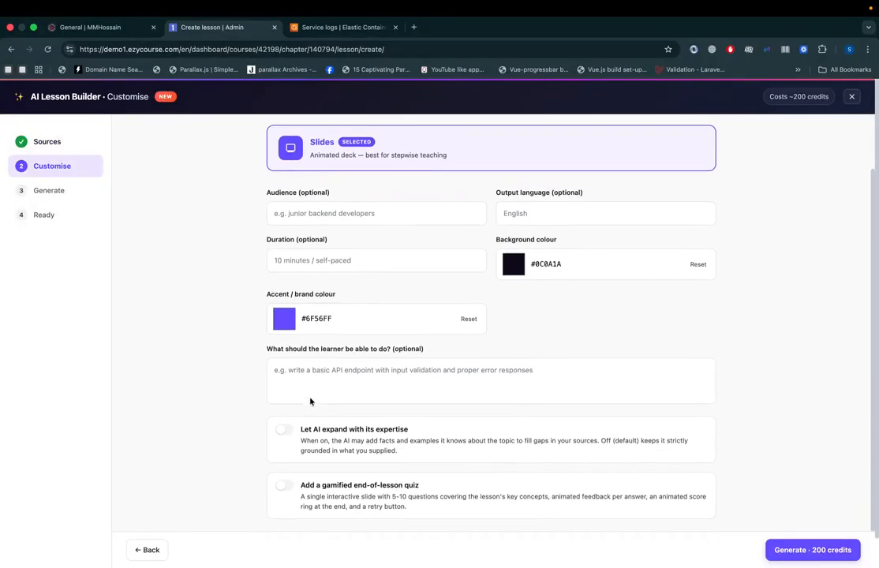
click(321, 439)
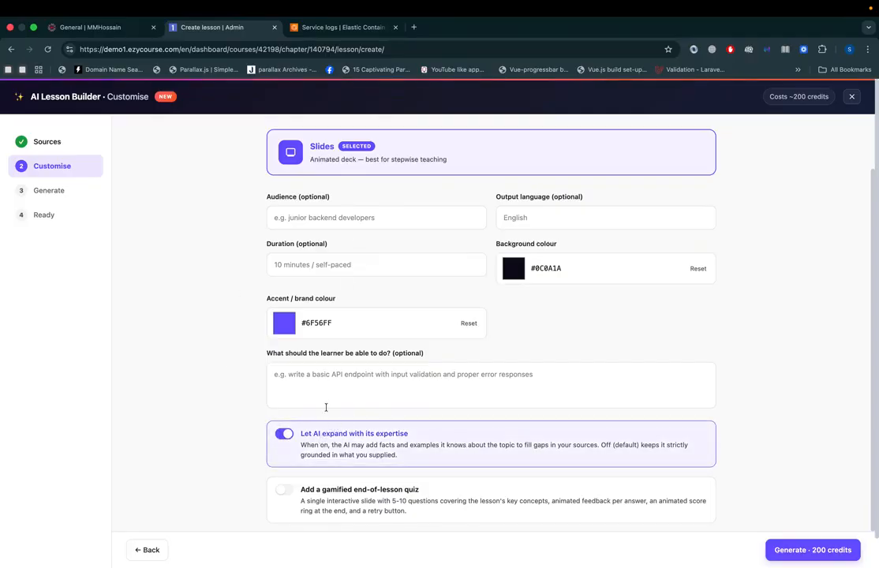
click(304, 381)
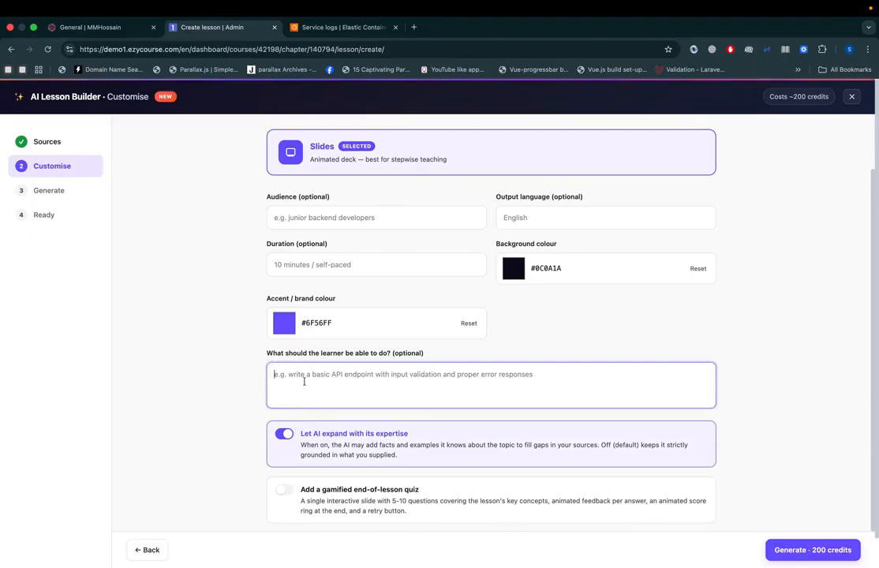
click(337, 505)
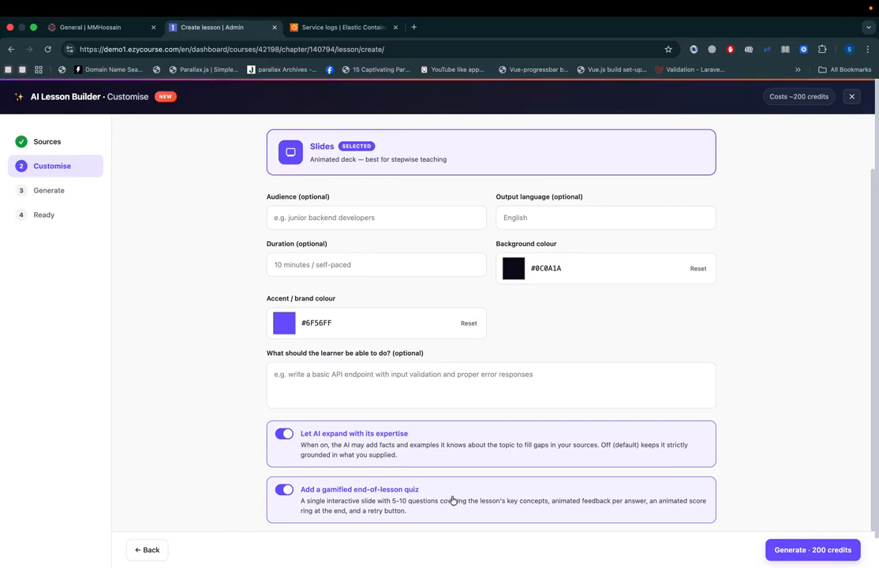
click(805, 550)
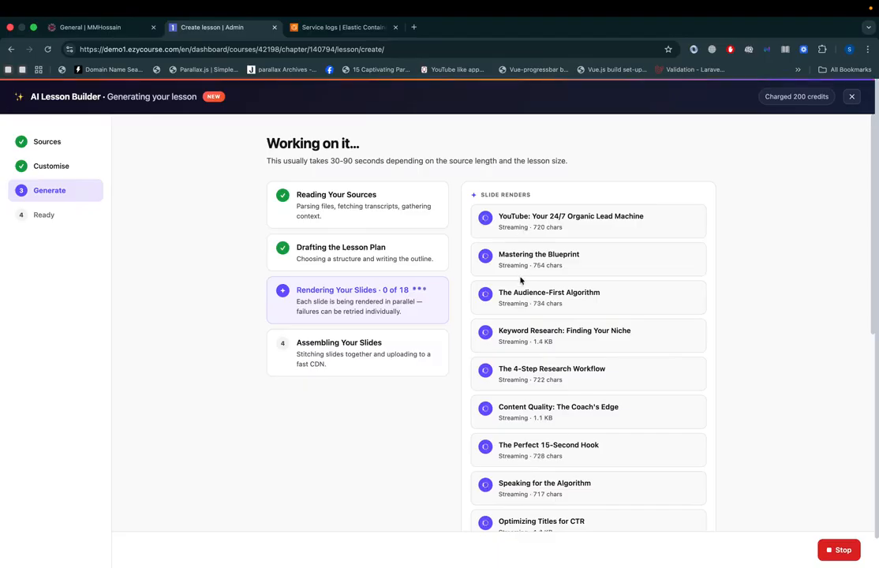
Step: Monitor the lesson generation by examining the rendering status of each slide in the list
scroll(520, 279, down, 10)
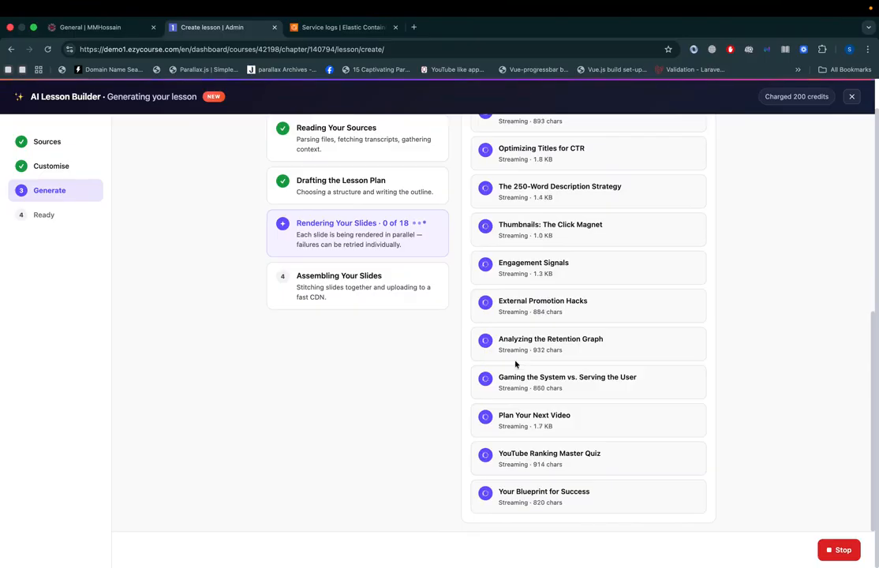
scroll(516, 363, up, 10)
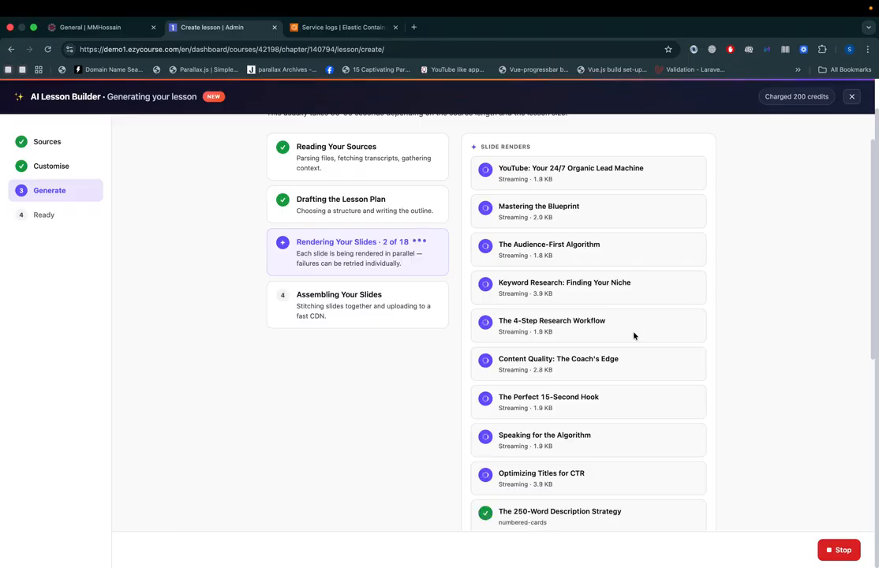
scroll(634, 335, down, 5)
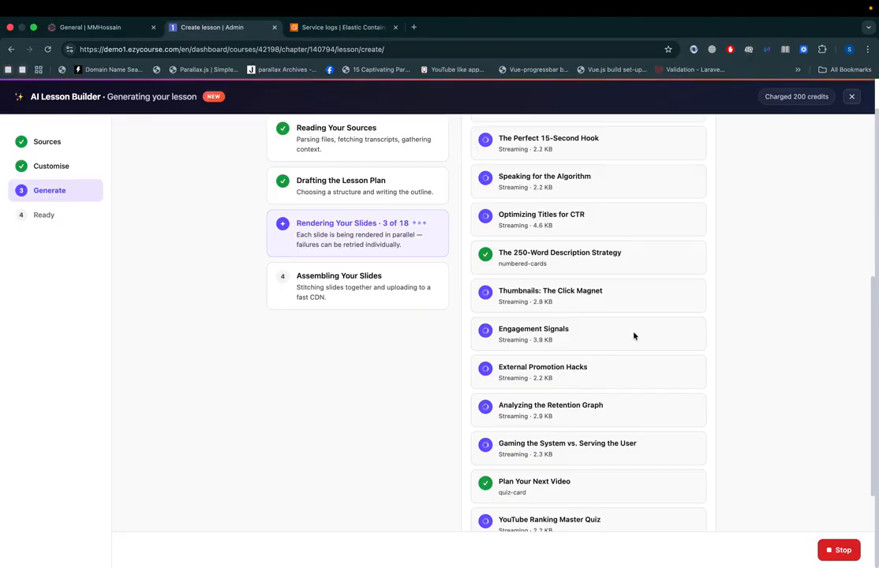
scroll(634, 335, down, 2)
scroll(634, 335, up, 8)
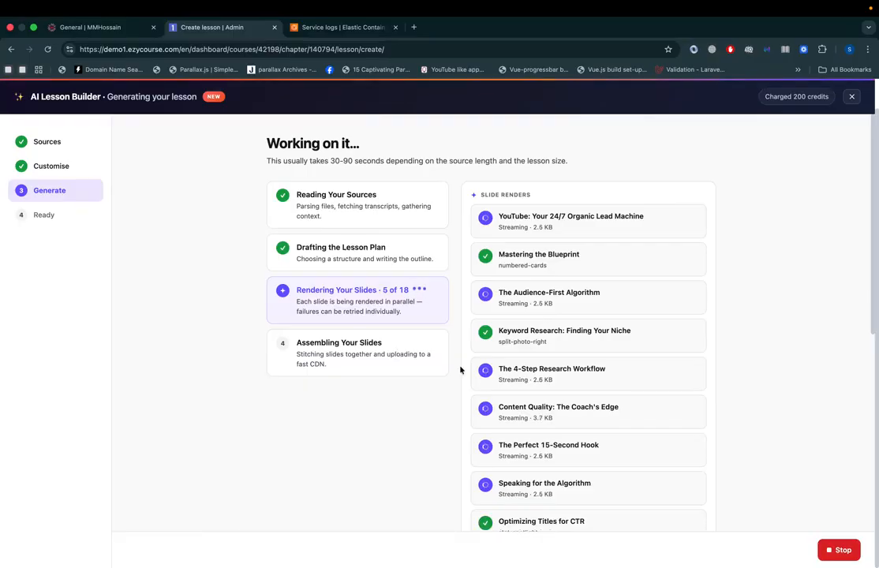
scroll(461, 369, down, 5)
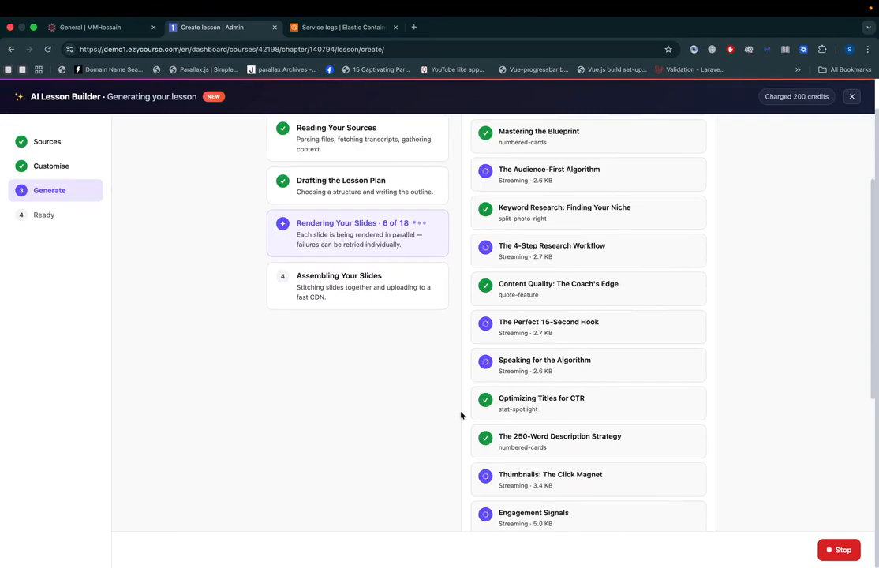
scroll(461, 415, down, 5)
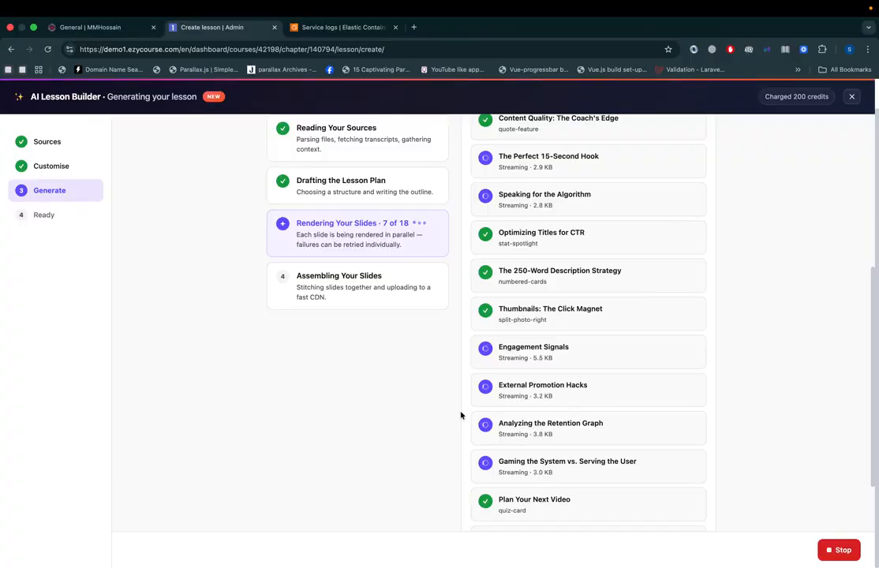
scroll(461, 416, down, 2)
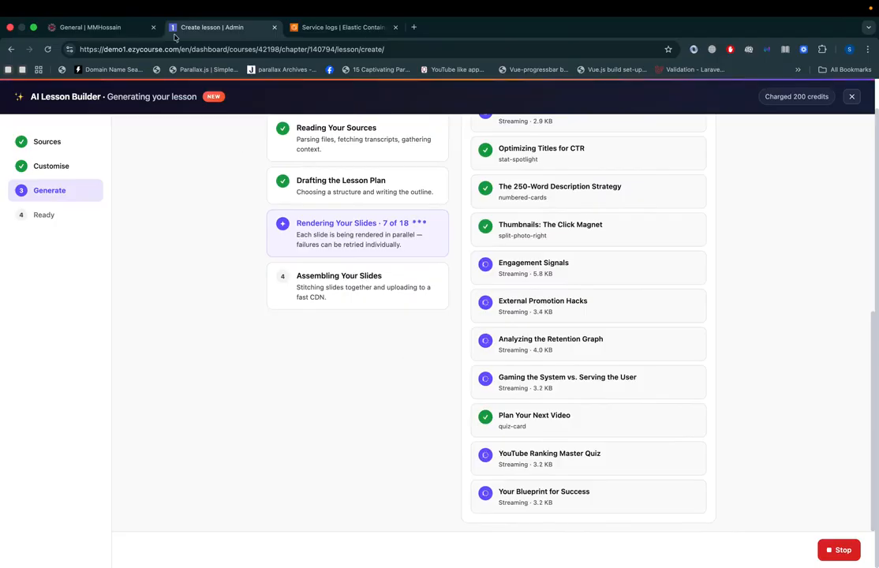
Step: Switch to the community site's General channel and discard the unsaved post
click(100, 33)
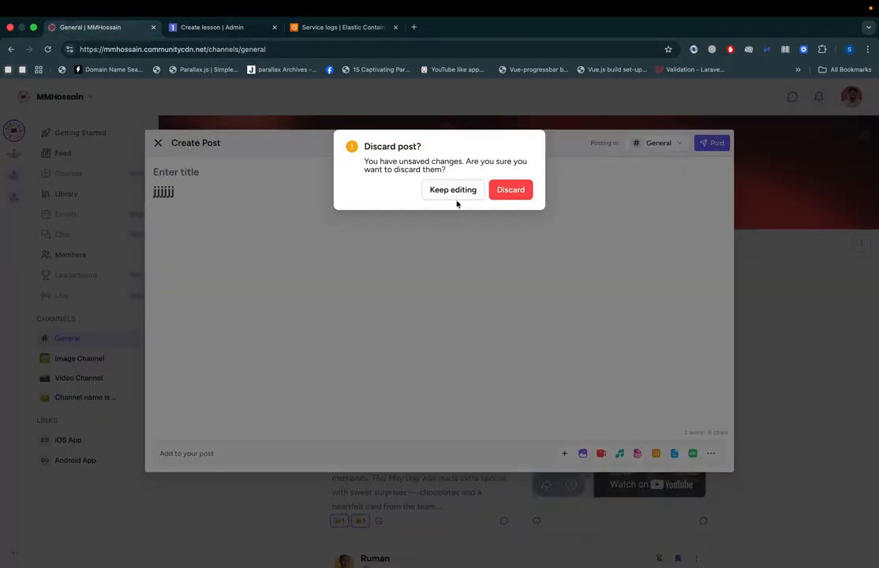
click(509, 191)
Step: Post the comment "asdasdasd" on the "Grateful for the moments that make work feel more than just work" post
scroll(374, 304, down, 10)
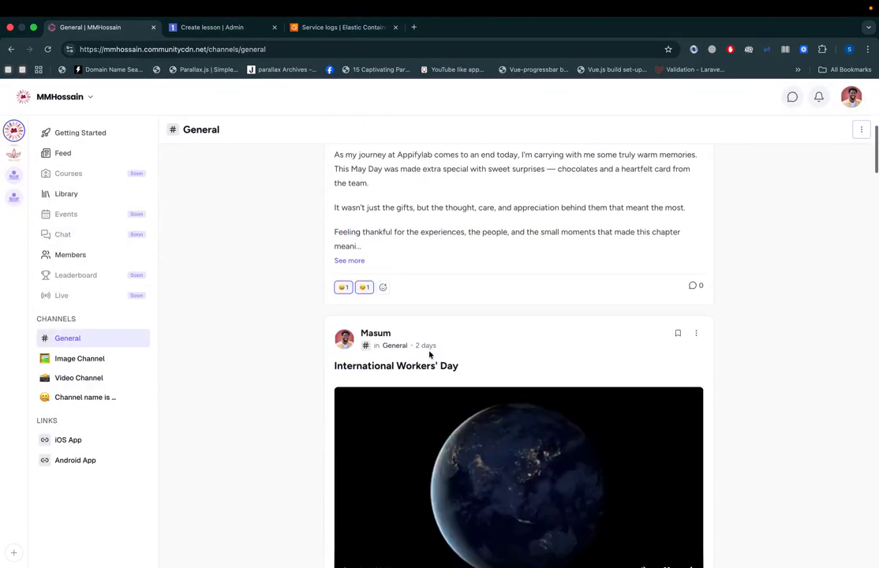
click(692, 353)
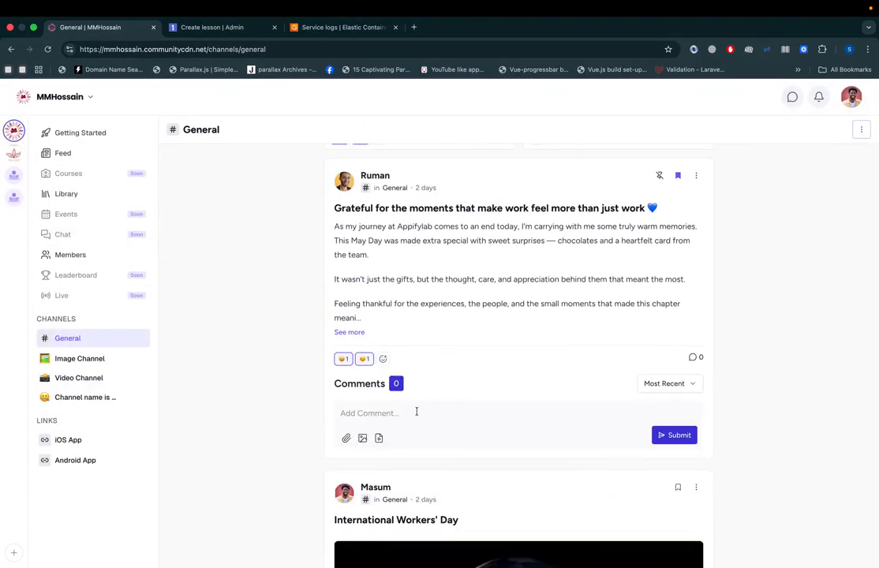
click(655, 433)
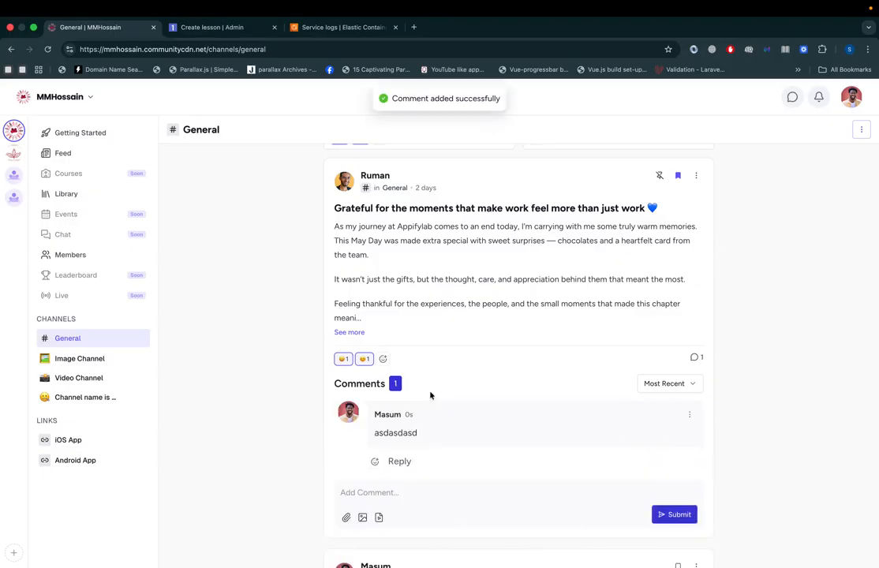
Step: Reply "asdadasd" to the new "asdasdasd" comment
scroll(426, 395, down, 2)
click(399, 373)
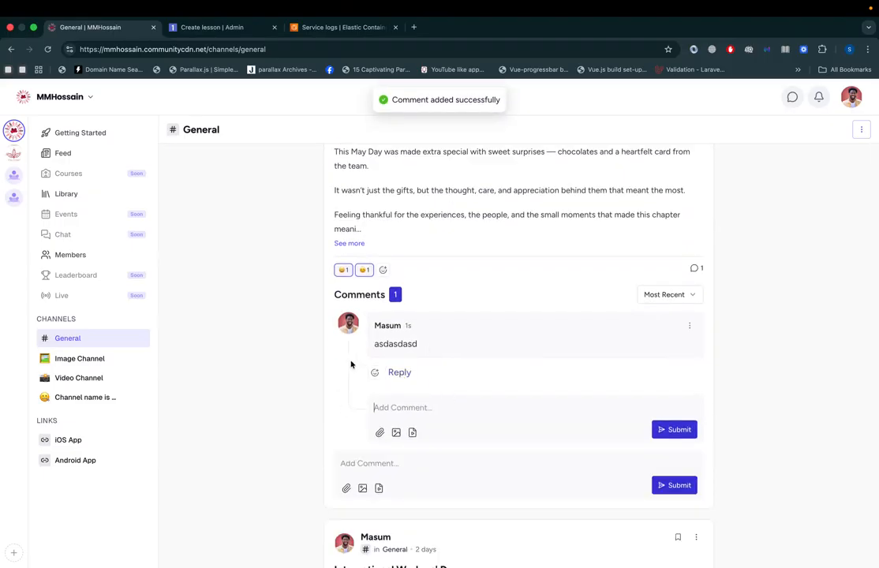
text(asdadasd)
click(693, 431)
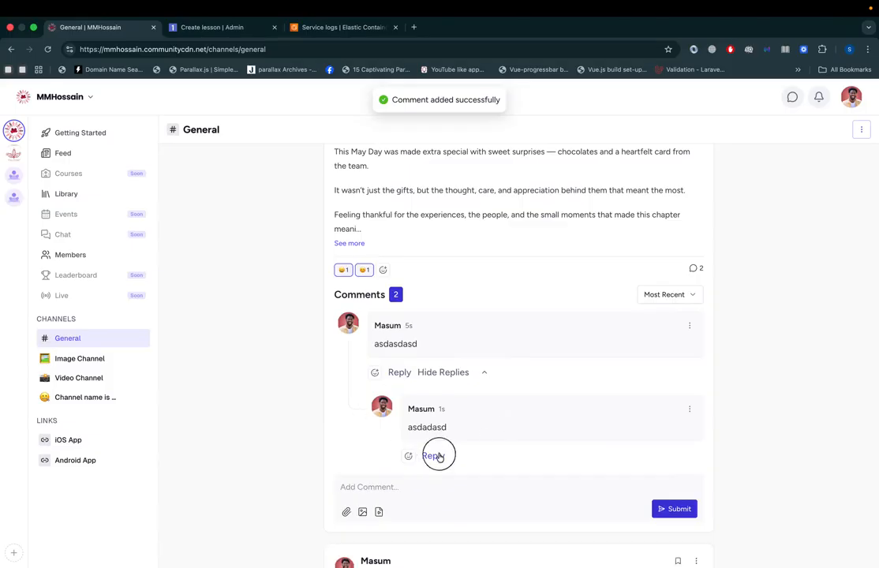
Step: Reply "asdasd" to the nested "asdadasd" reply
click(434, 457)
text(asdasd)
click(676, 514)
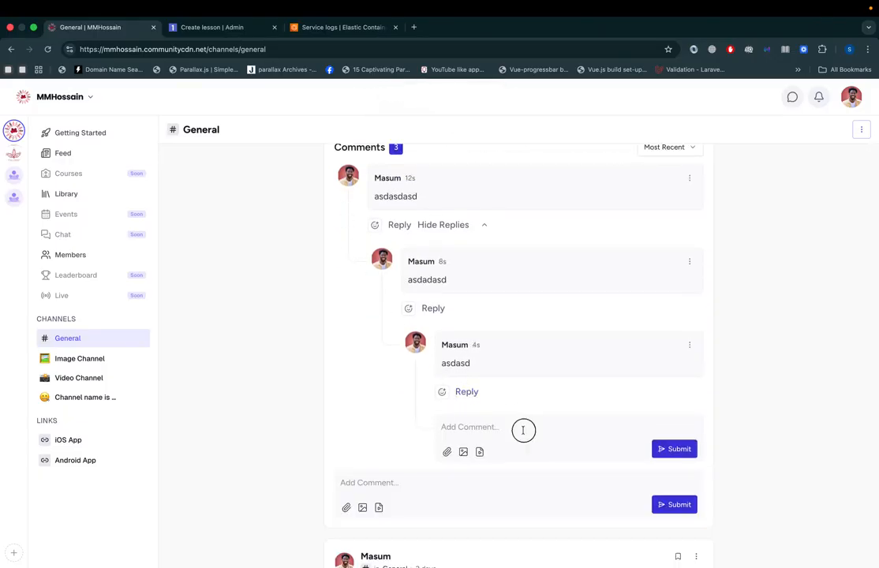
Step: Continue the thread with two more "asdasd" replies, each answering the newest reply
click(678, 449)
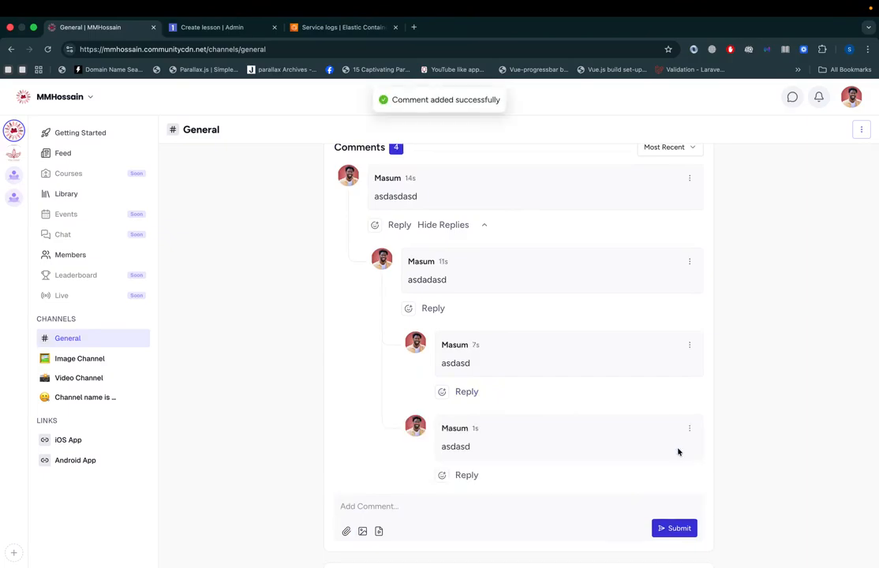
scroll(678, 452, down, 3)
click(476, 334)
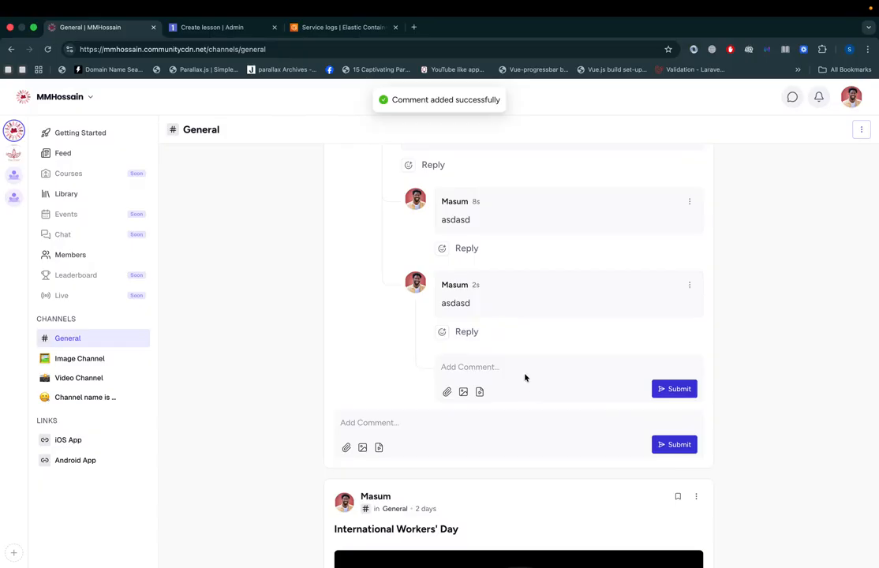
text(asdasd)
click(675, 389)
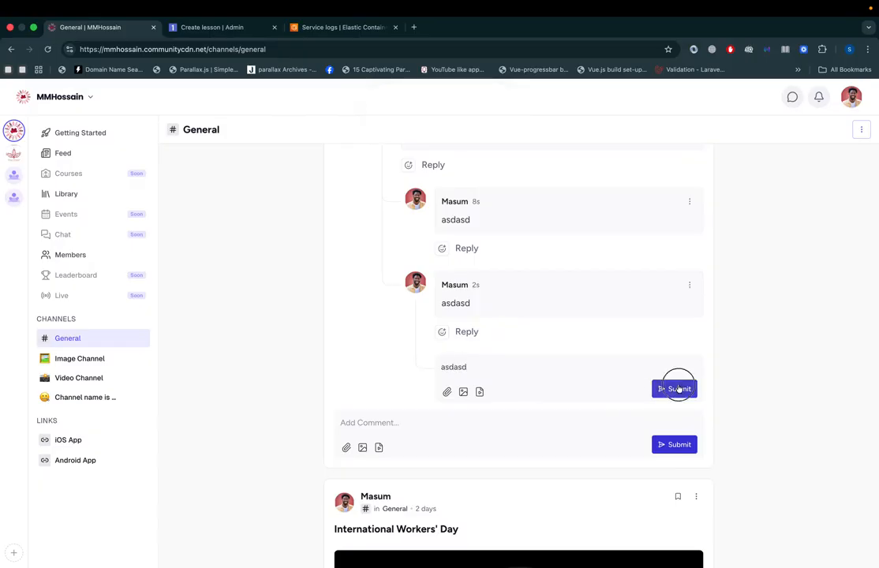
Step: Add a laughing emoji reaction to the second "asdasd" reply in the thread
click(443, 332)
click(453, 411)
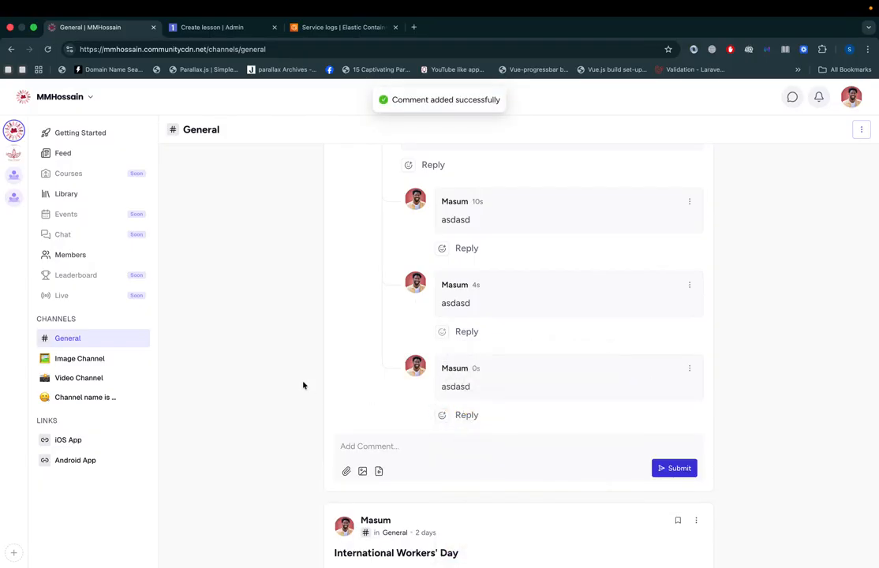
scroll(302, 384, up, 12)
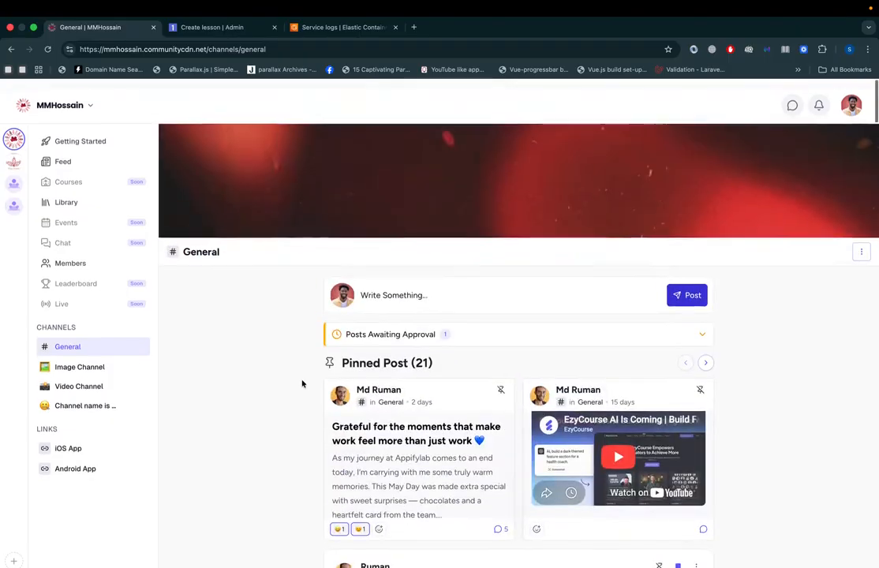
scroll(302, 384, down, 10)
scroll(301, 385, up, 1)
scroll(302, 385, up, 2)
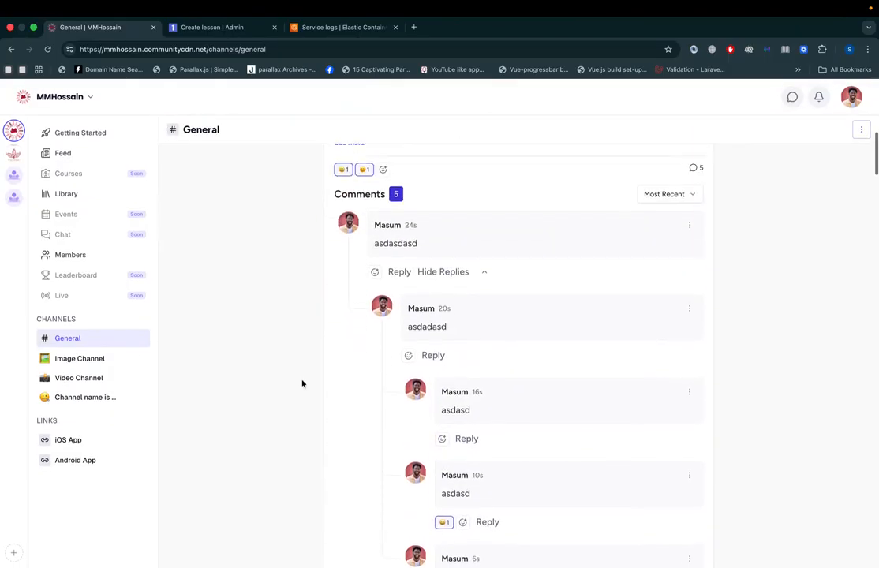
click(668, 198)
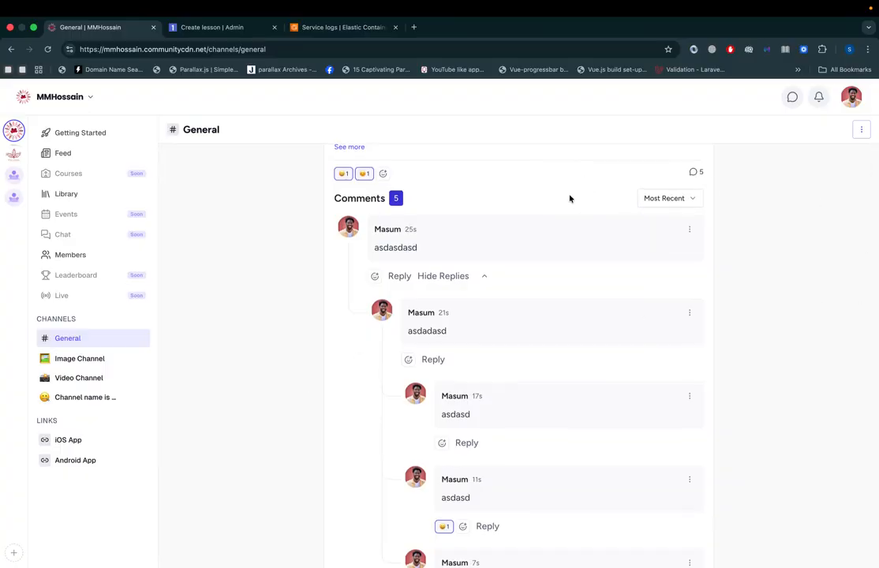
scroll(570, 198, up, 10)
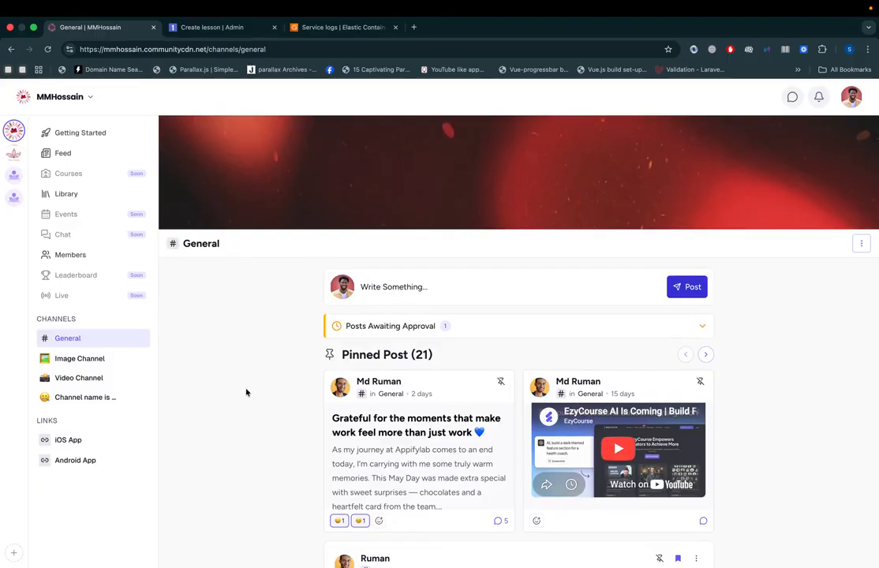
Step: Return to the Create lesson page and open the browser's network monitor in a small pane below it
drag(133, 53, 277, 56)
click(180, 388)
click(202, 29)
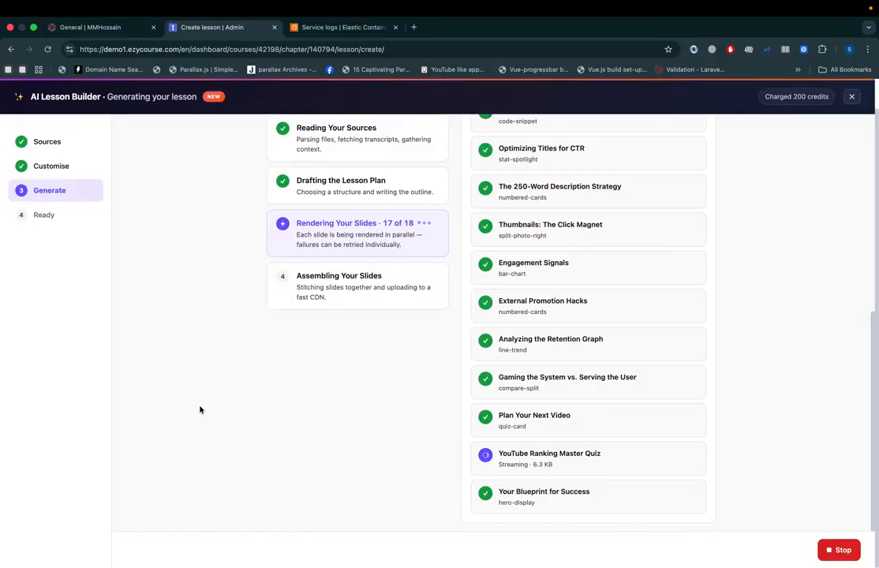
right_click(200, 410)
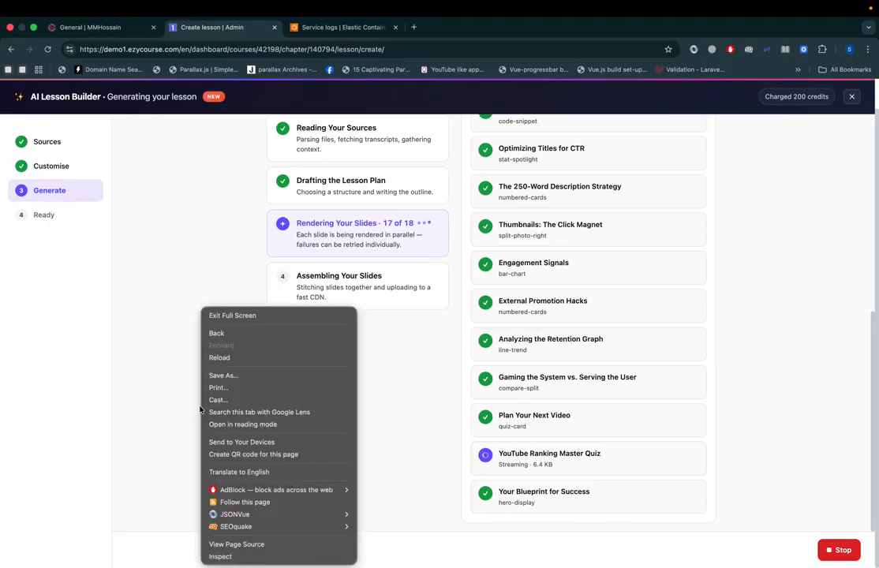
click(248, 556)
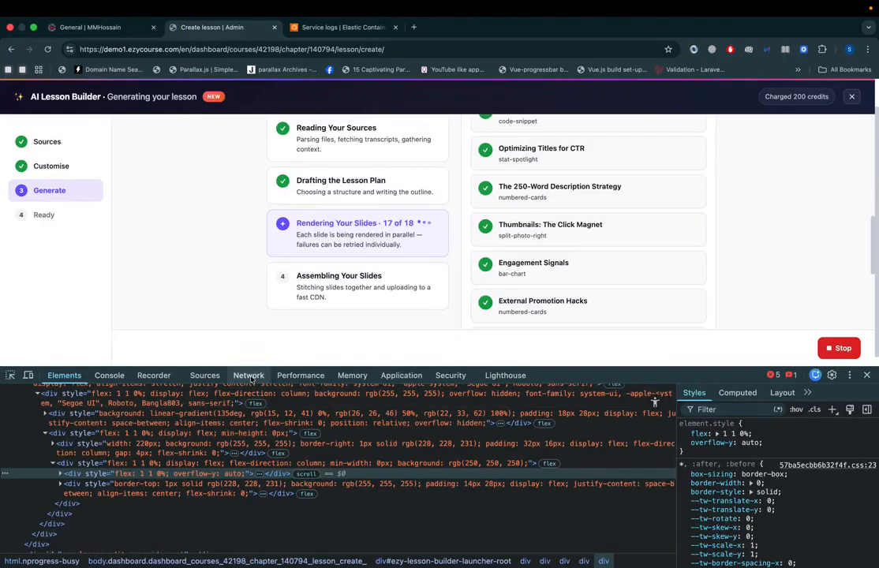
click(248, 375)
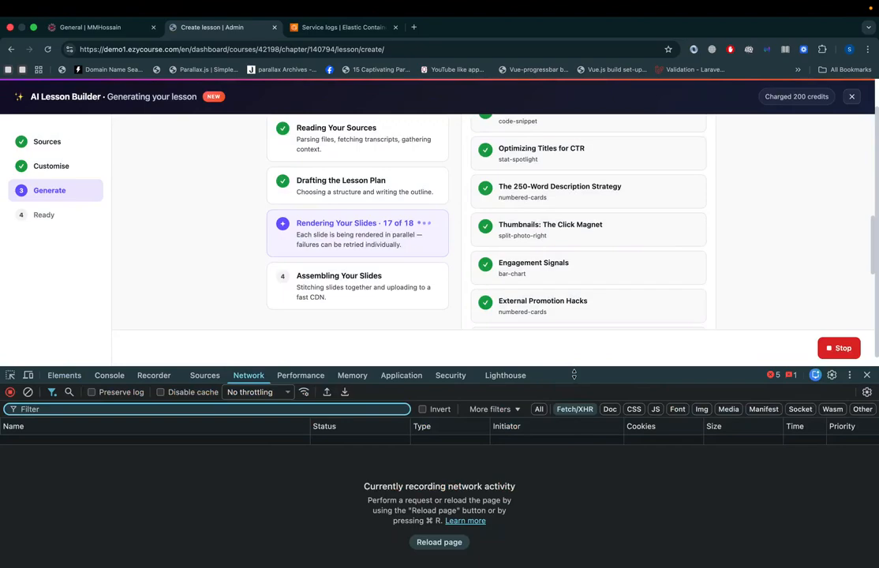
drag(574, 375, 557, 502)
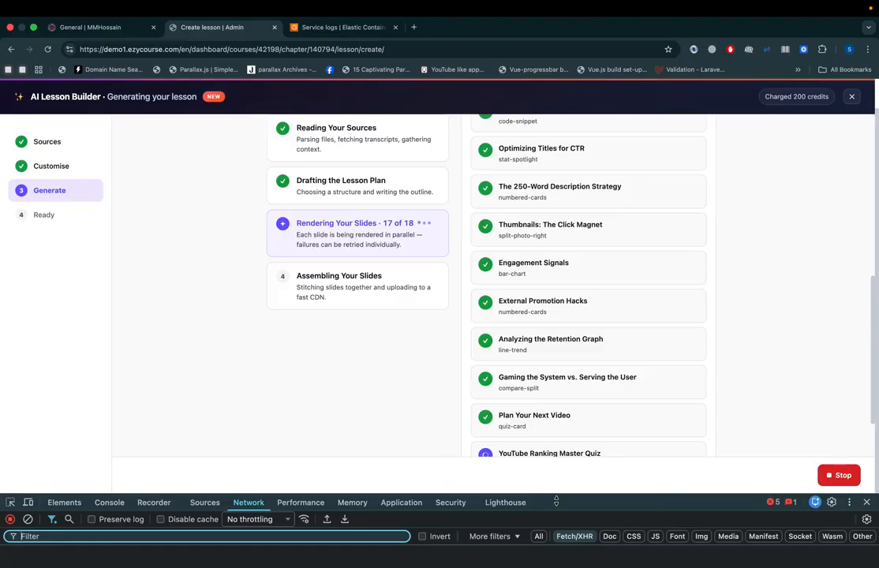
Step: Check the generation progress of the YouTube Ranking Master Quiz slide in the AI Lesson Builder
scroll(573, 364, down, 2)
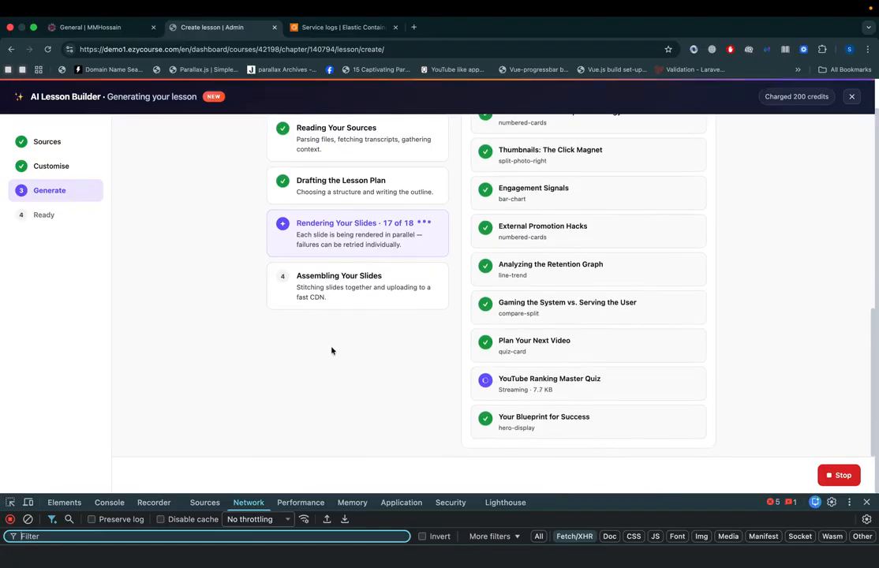
drag(499, 380, 609, 384)
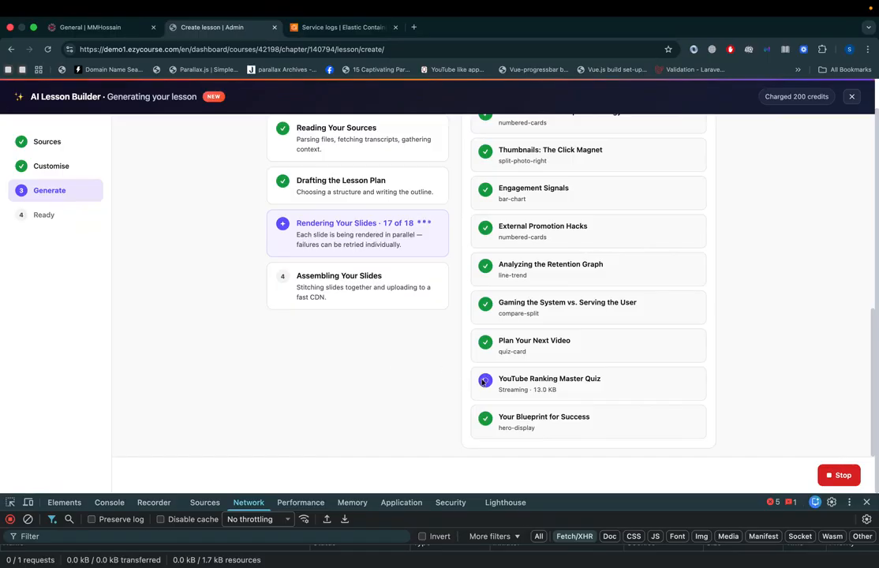
drag(518, 390, 567, 393)
click(536, 347)
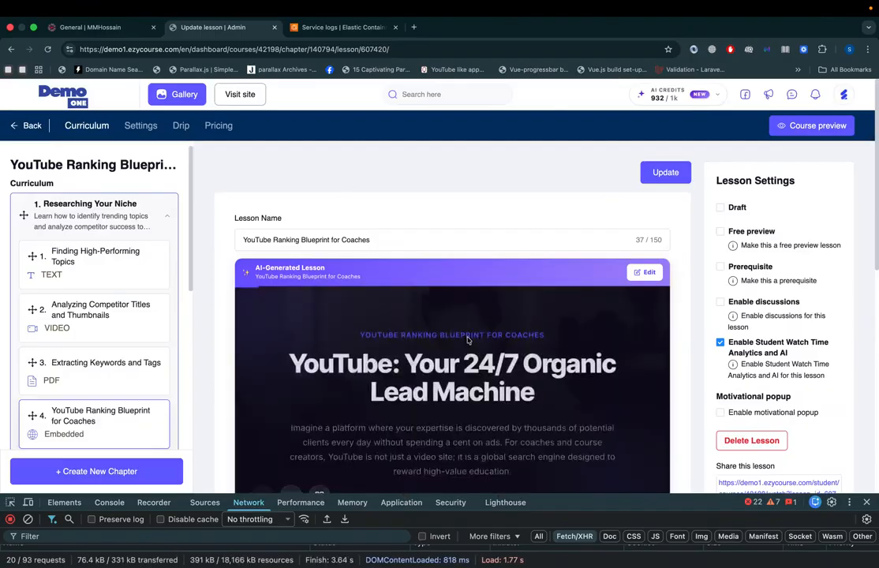
Step: Close the developer tools and preview the course, paging through the opening slides of the YouTube Ranking Blueprint for Coaches lesson
click(867, 502)
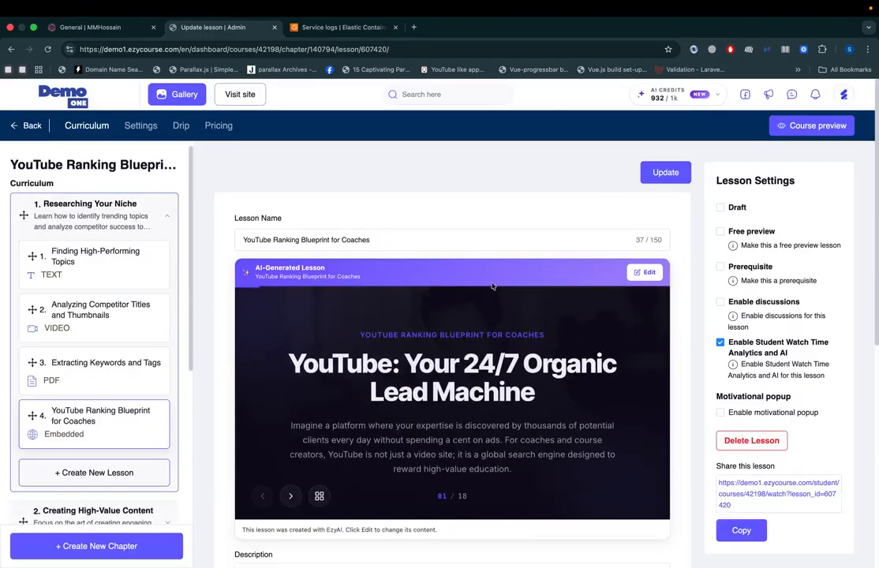
click(820, 127)
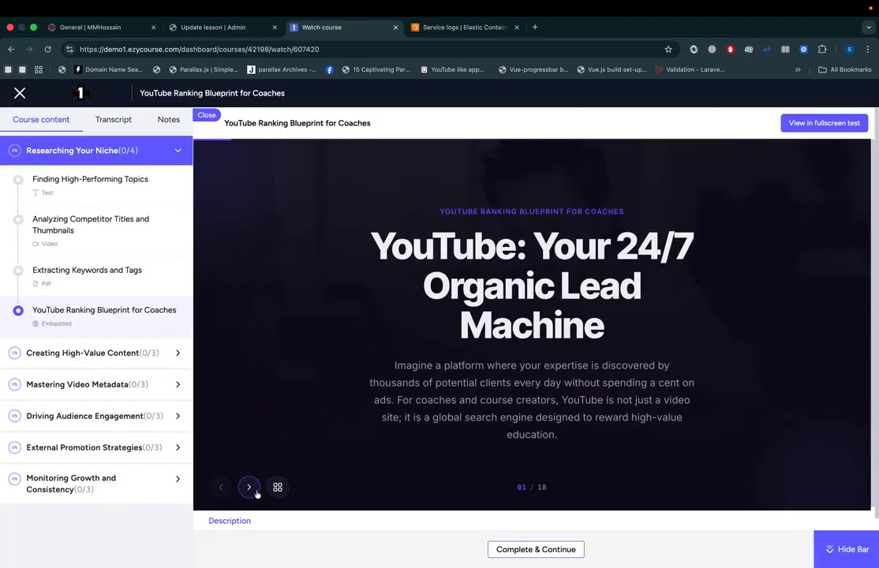
click(254, 490)
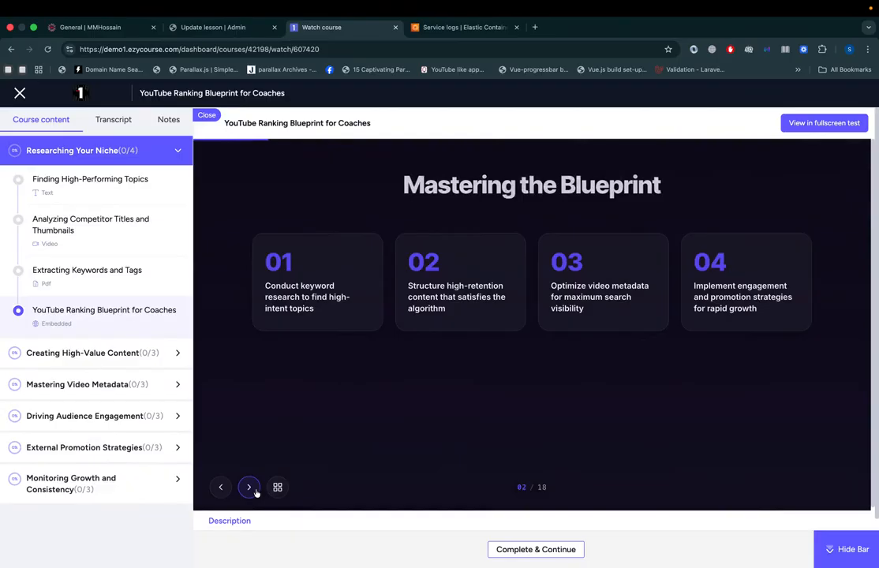
click(254, 490)
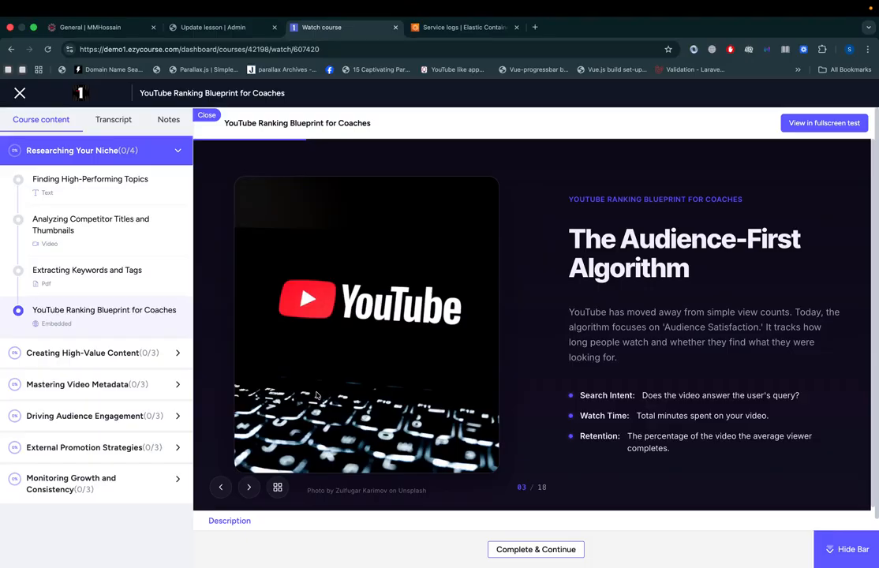
click(250, 487)
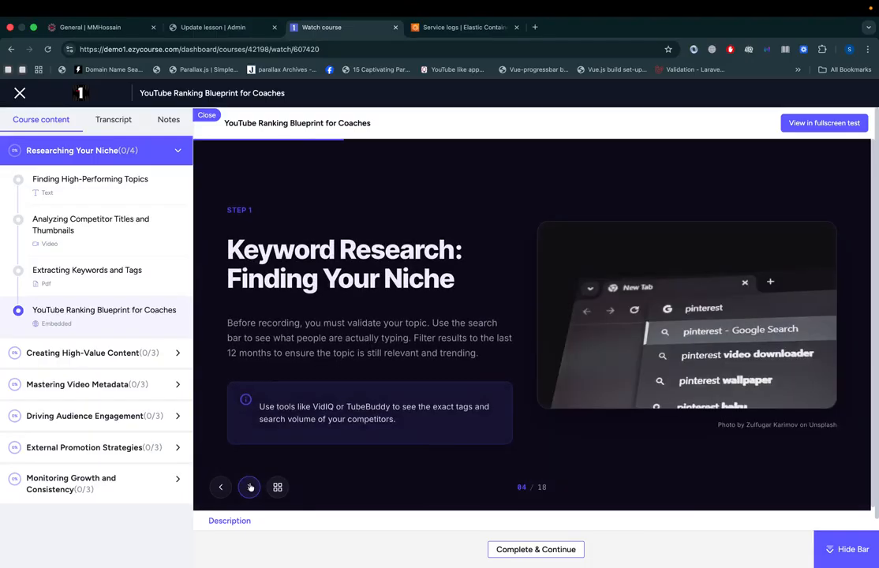
click(250, 487)
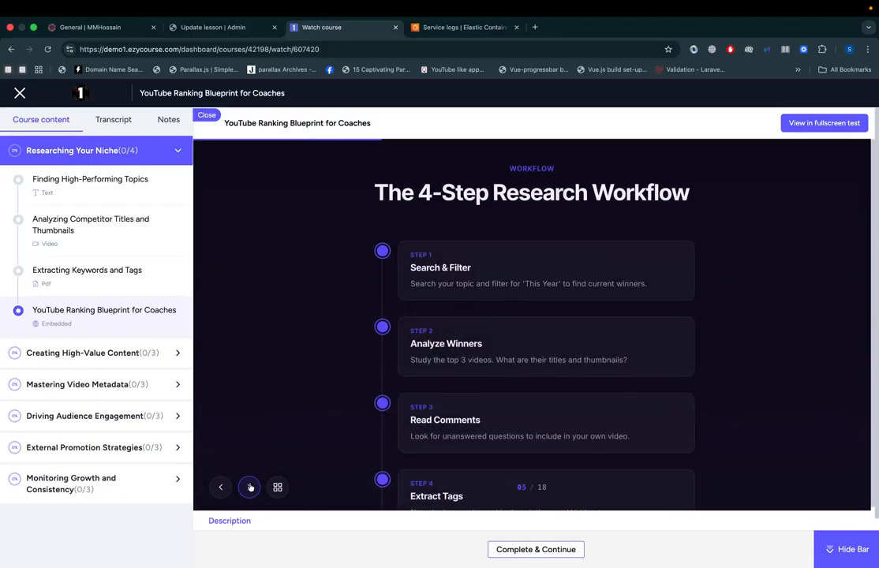
click(250, 487)
Step: View the lesson in fullscreen and advance to slide 8, "Speaking for the Algorithm"
click(799, 122)
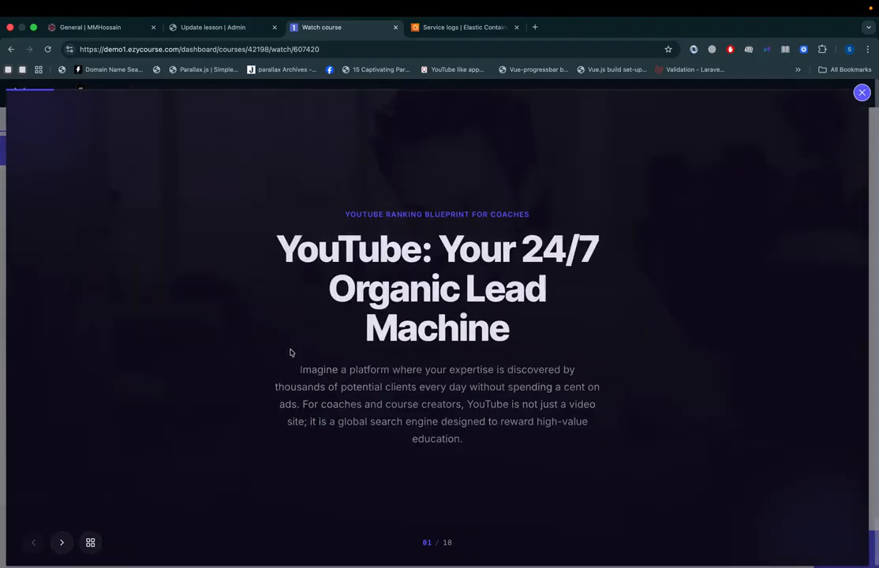
click(63, 543)
click(63, 543)
click(63, 543)
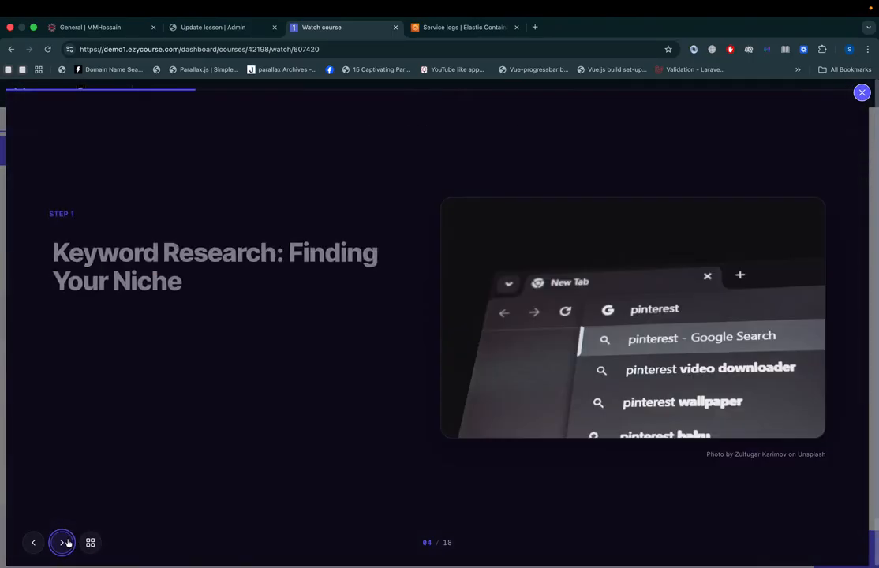
click(63, 542)
click(63, 542)
key(Left)
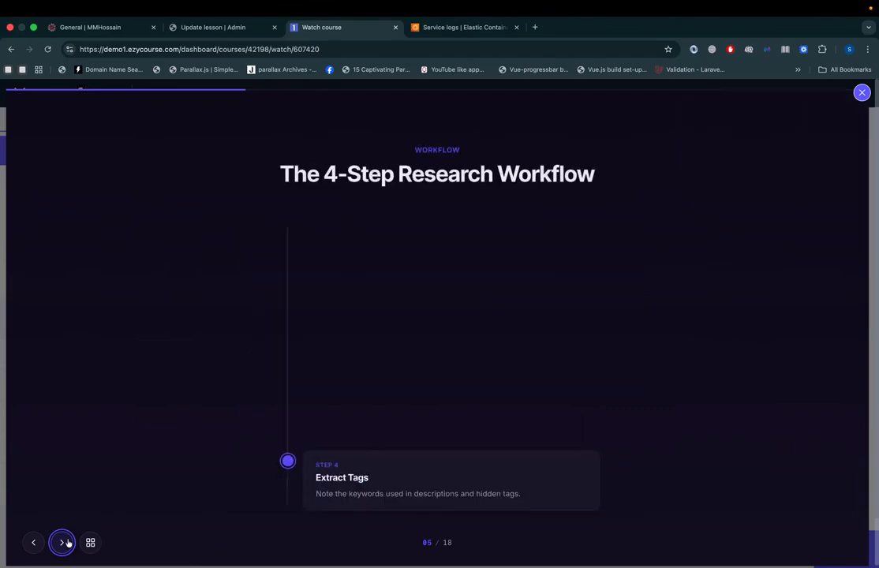
key(Right)
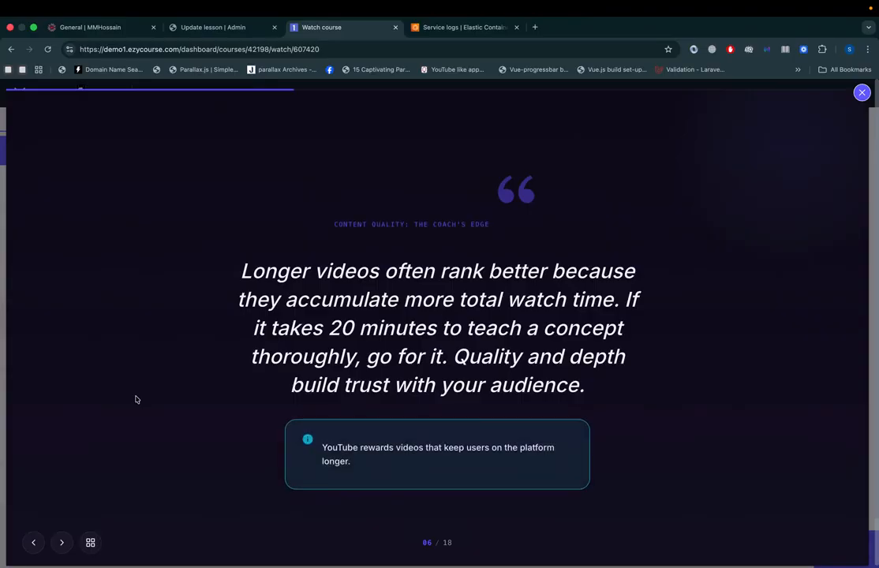
key(Right)
key(Right)
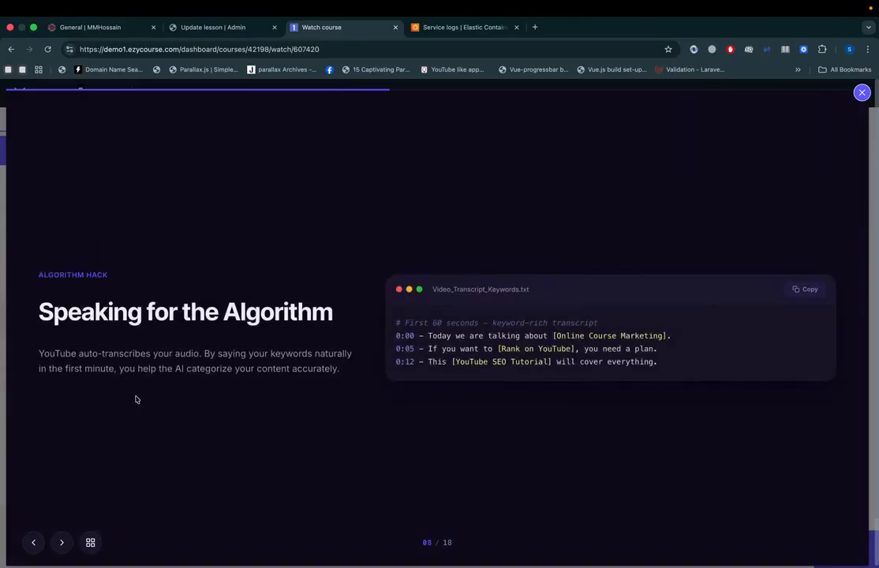
Step: Advance through the remaining content slides to the YouTube Ranking Master Quiz on slide 17
drag(440, 302, 460, 359)
click(345, 434)
key(Right)
key(Right)
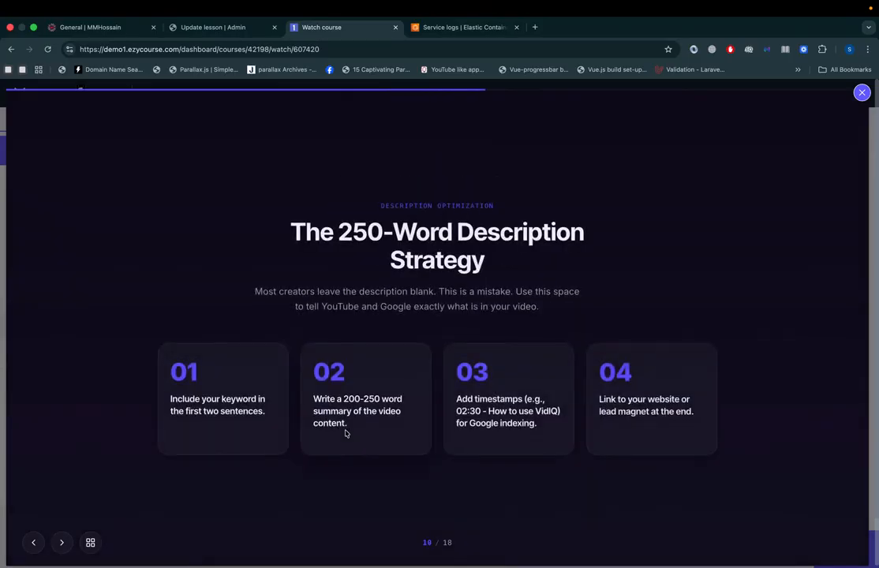
key(Right)
key(Right)
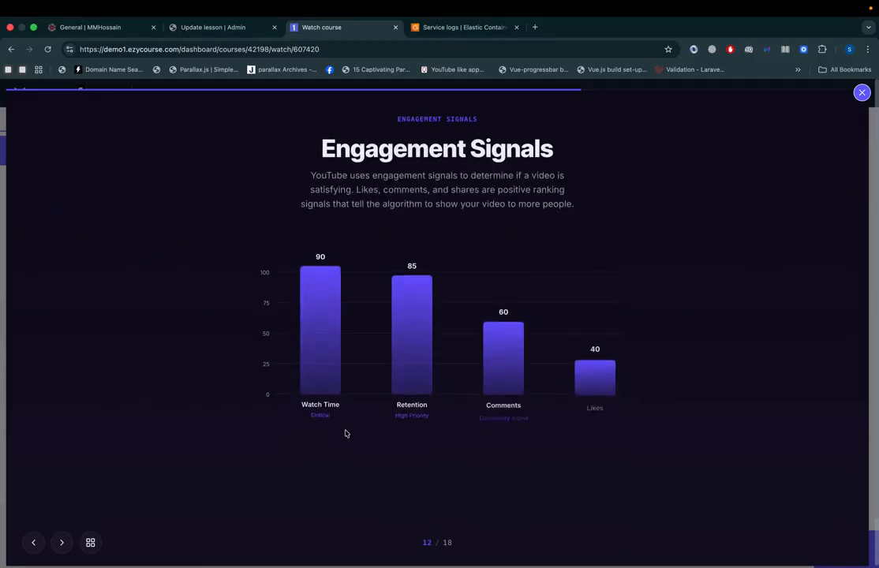
key(Right)
key(Right)
key(Right)
key(Right)
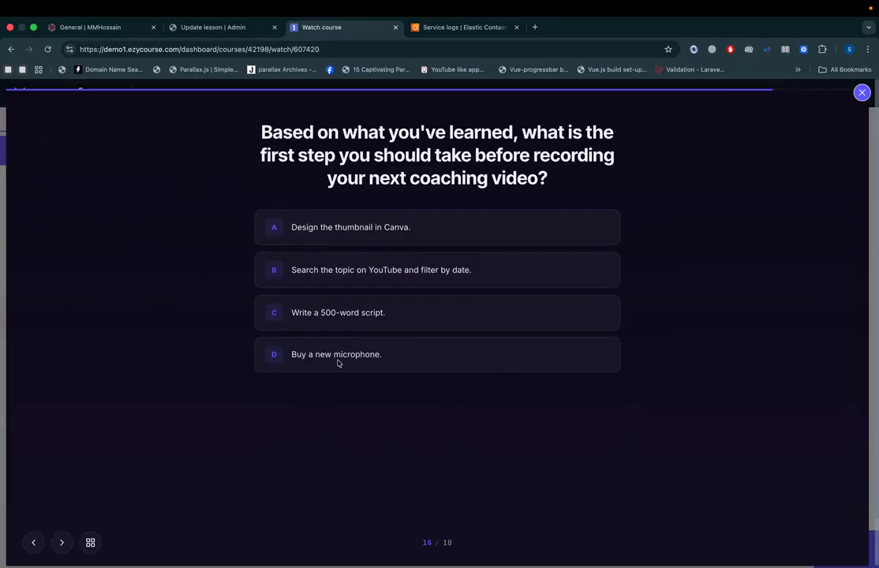
key(Right)
Step: Answer all five quiz questions, choosing B, B, A and C for the first four, and leave the fullscreen view
click(350, 315)
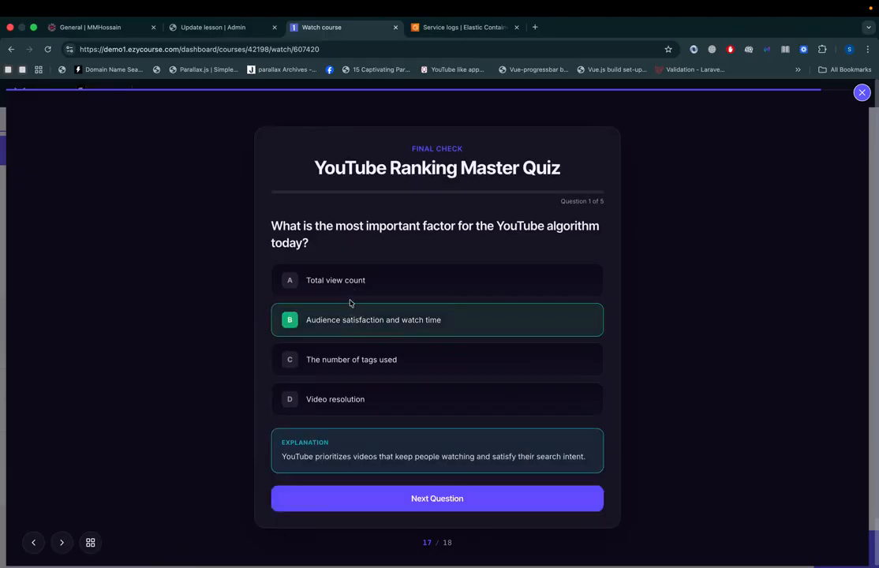
click(368, 502)
click(346, 308)
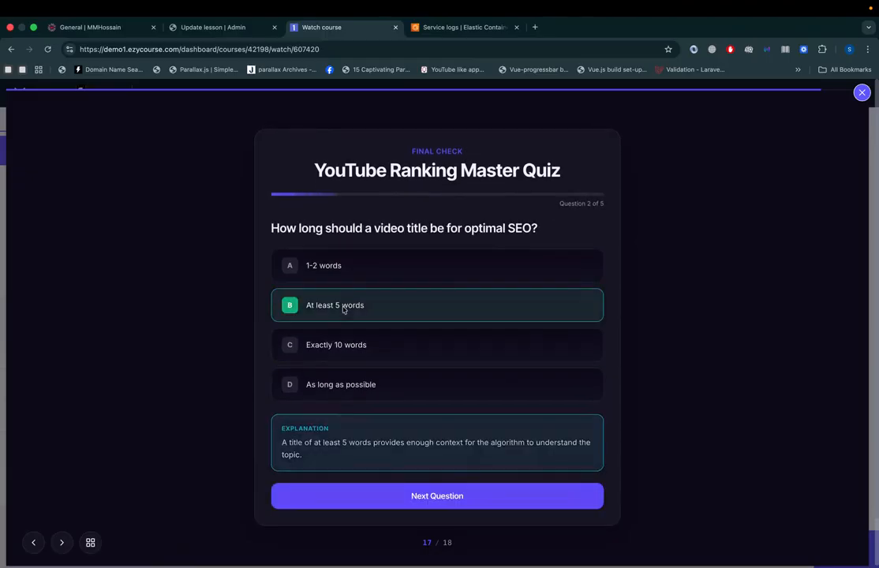
click(356, 489)
click(344, 265)
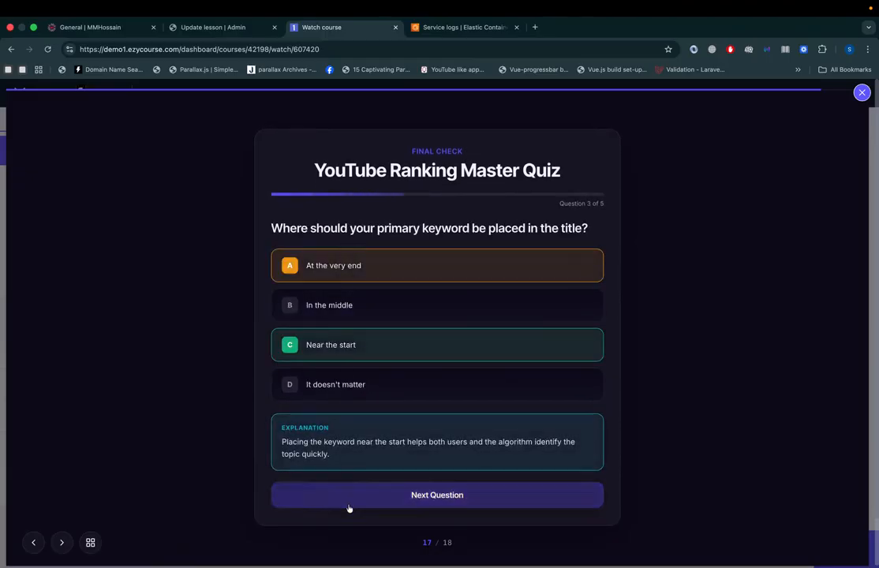
click(350, 505)
click(344, 345)
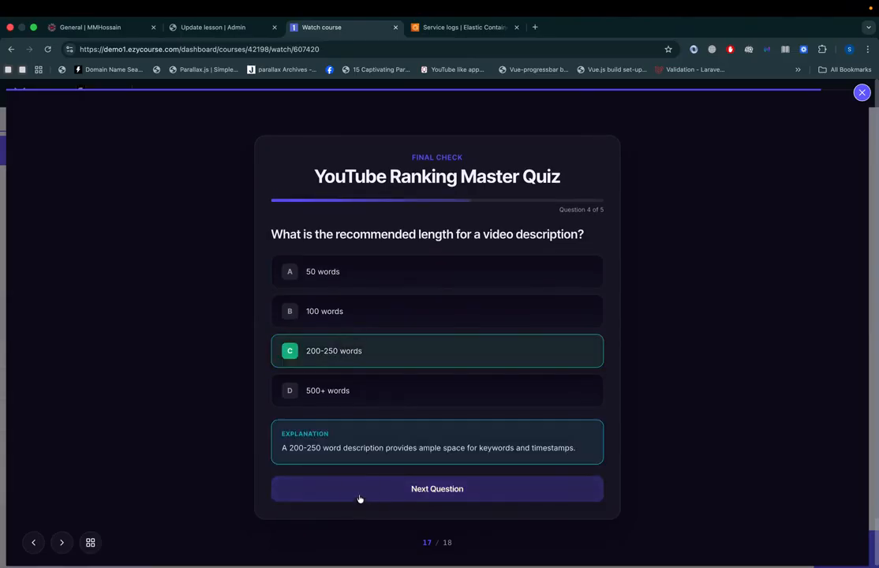
click(361, 501)
click(356, 314)
click(354, 487)
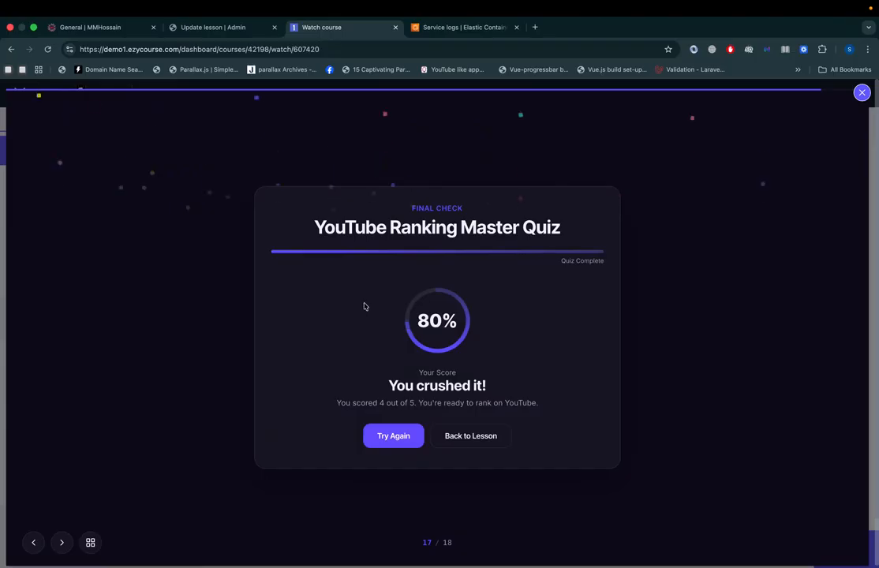
click(400, 437)
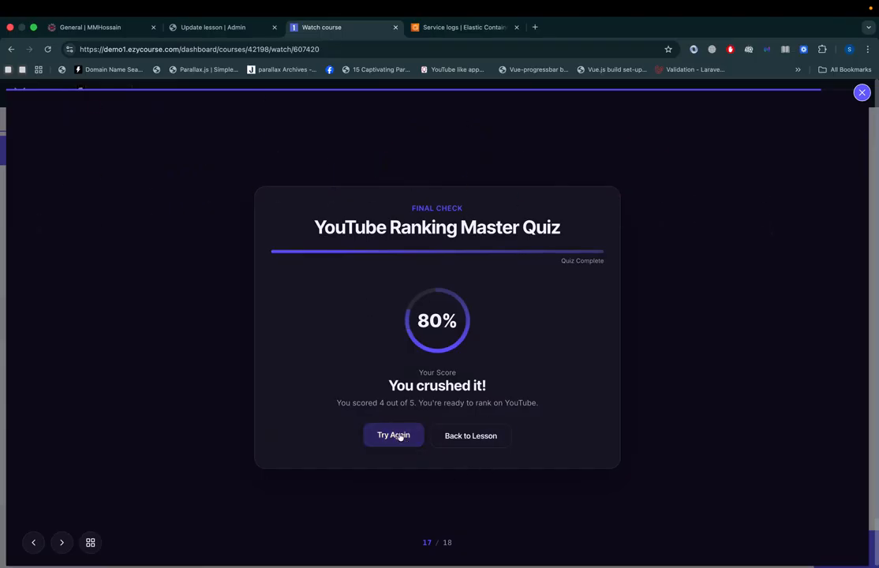
click(862, 93)
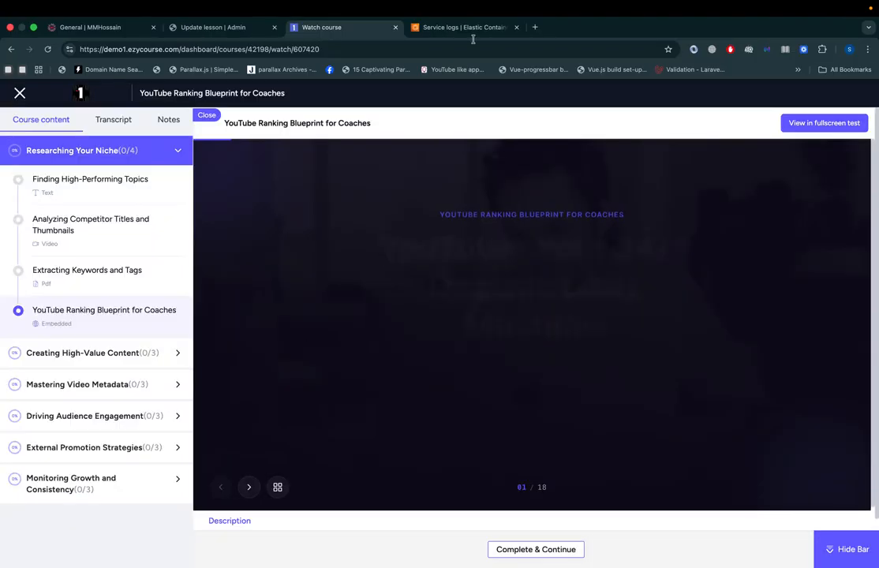
Step: Return to the Update lesson page, open the lesson in the Slide Editor and select slide 3, "The Audience-First Algorithm"
key(ctrl+shift+Tab)
click(641, 274)
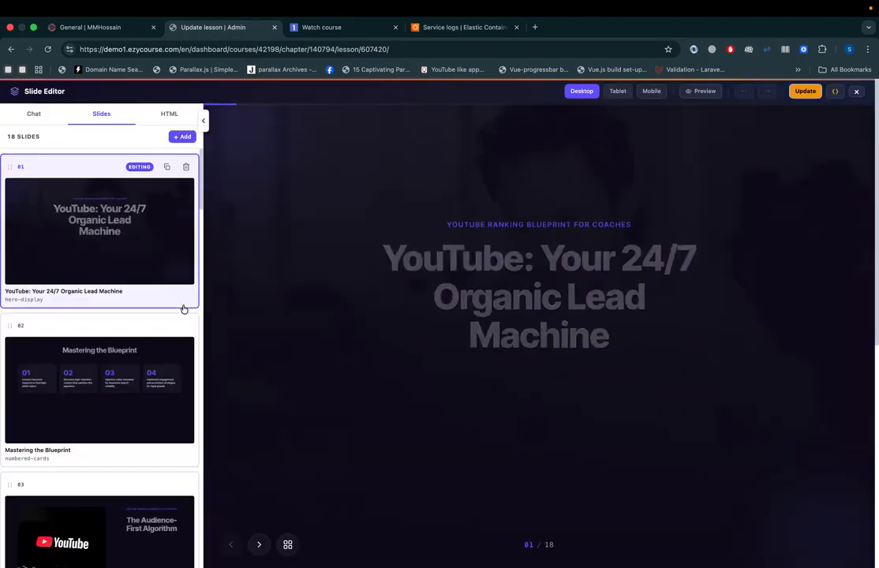
scroll(175, 332, down, 15)
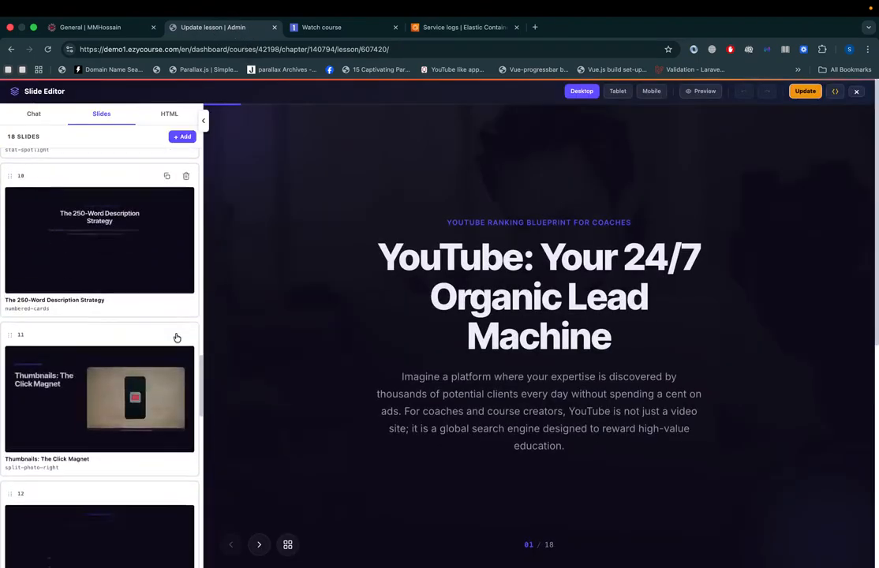
scroll(177, 338, up, 15)
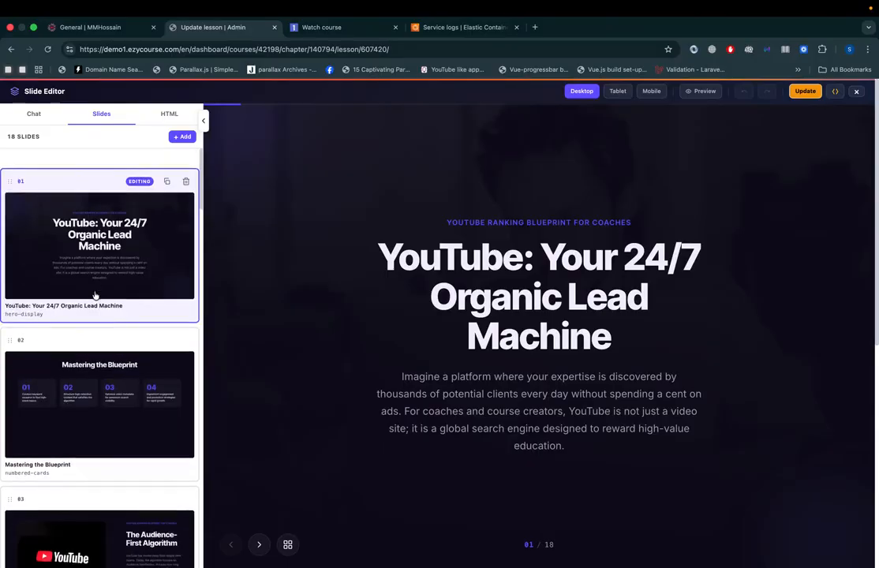
scroll(71, 418, down, 4)
click(51, 399)
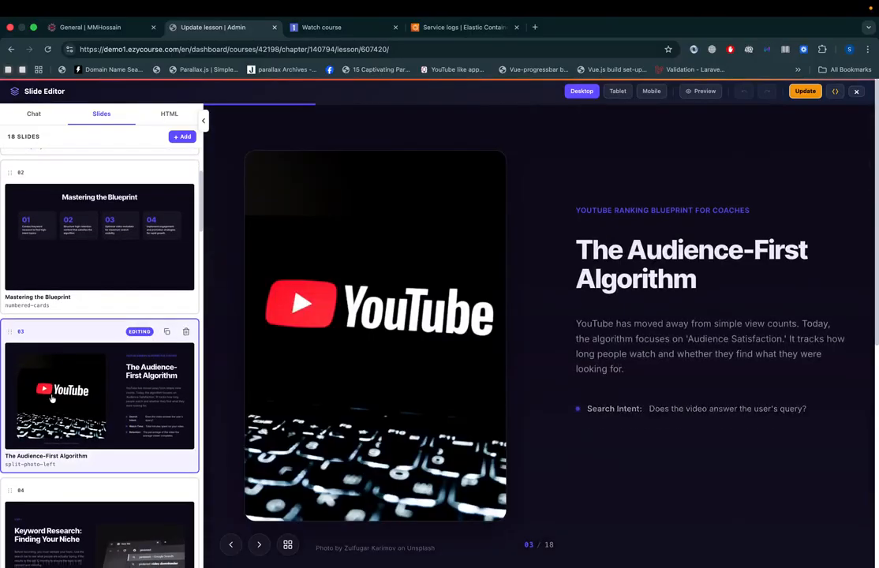
Step: Open the image settings of the YouTube picture on slide 3 and select its image URL text
click(391, 347)
click(754, 186)
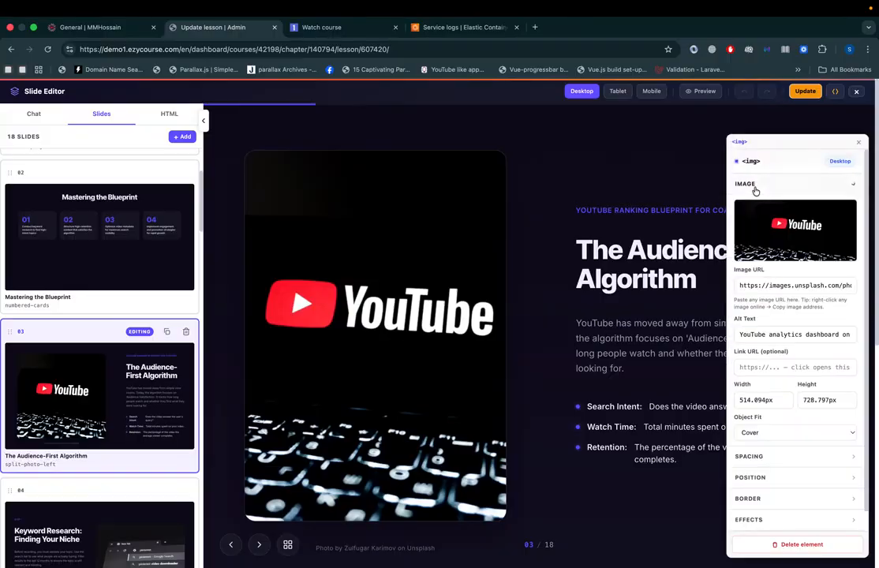
drag(739, 285, 864, 286)
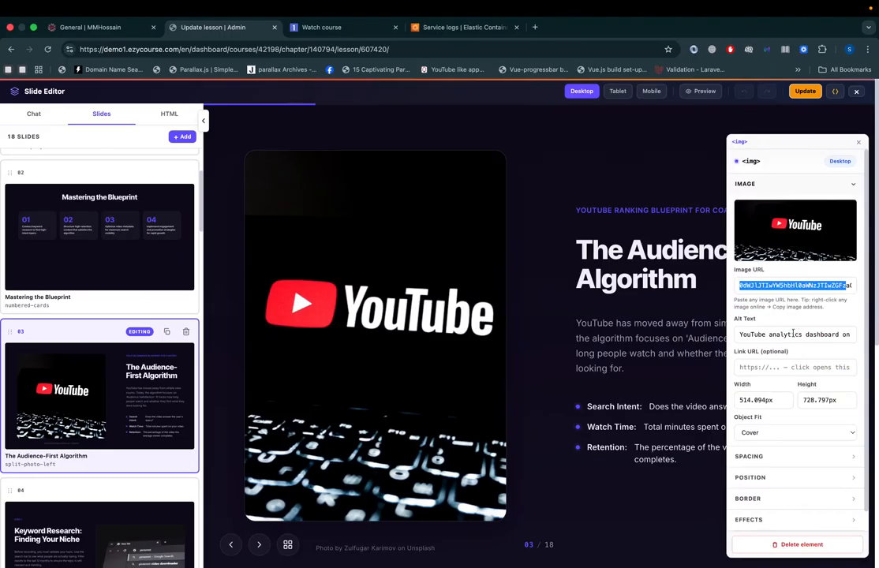
Step: Close the image settings, switch to the AI chat editor and select slide 3's YouTube picture as the edit target
click(860, 144)
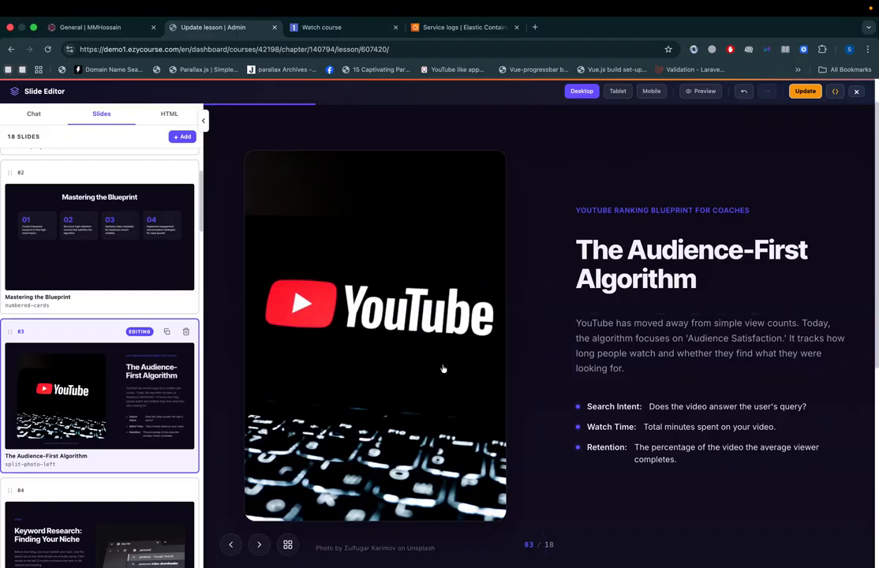
click(34, 116)
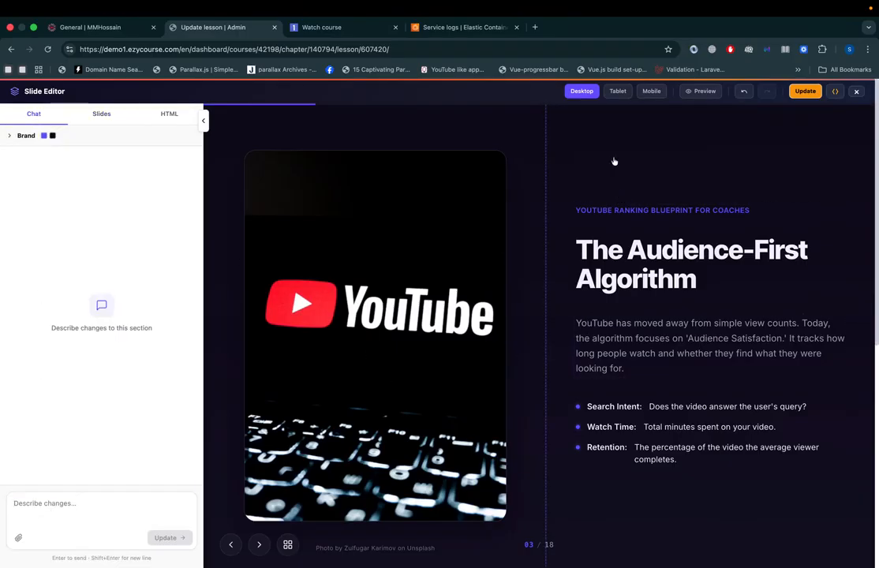
click(357, 258)
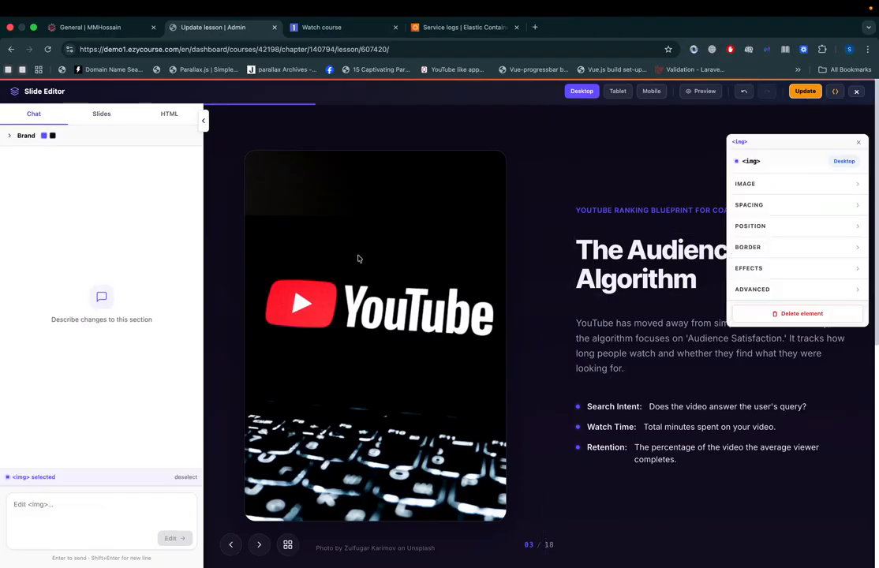
Step: Try background color #c78a8a on the container around the YouTube picture, reset it to transparent and close the settings
click(371, 110)
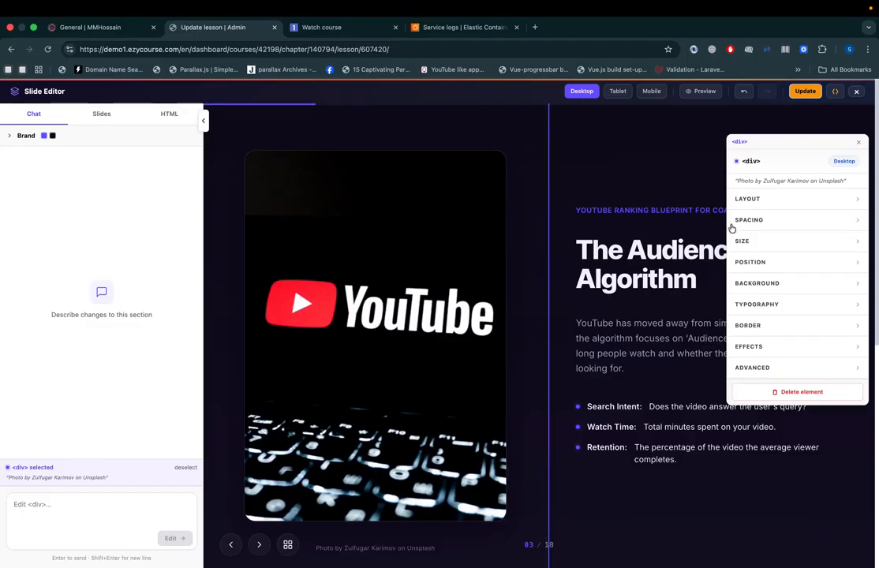
click(758, 283)
click(739, 319)
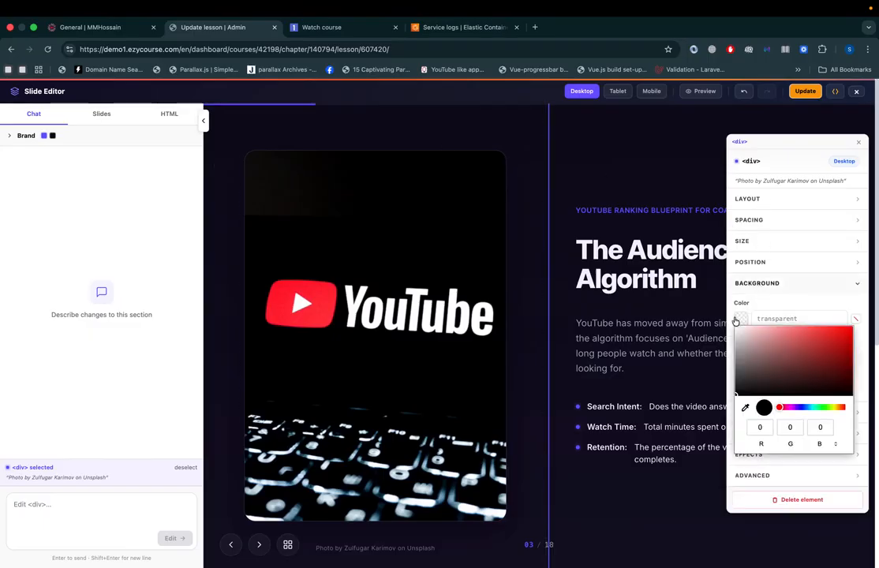
click(770, 342)
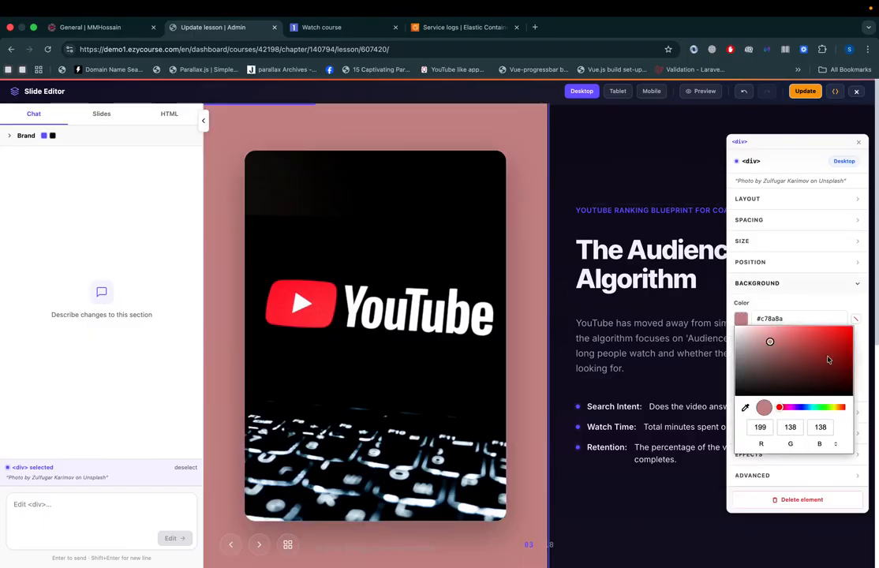
click(854, 318)
click(854, 319)
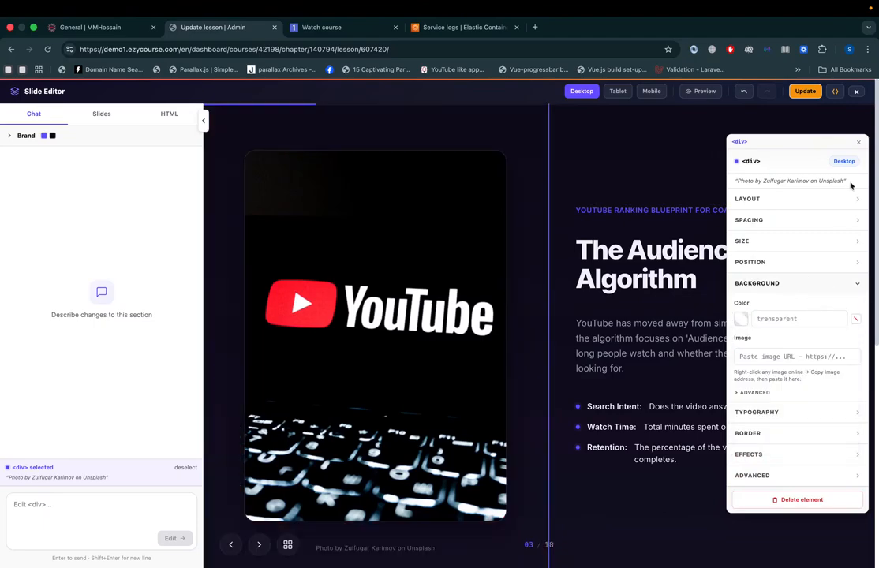
click(859, 142)
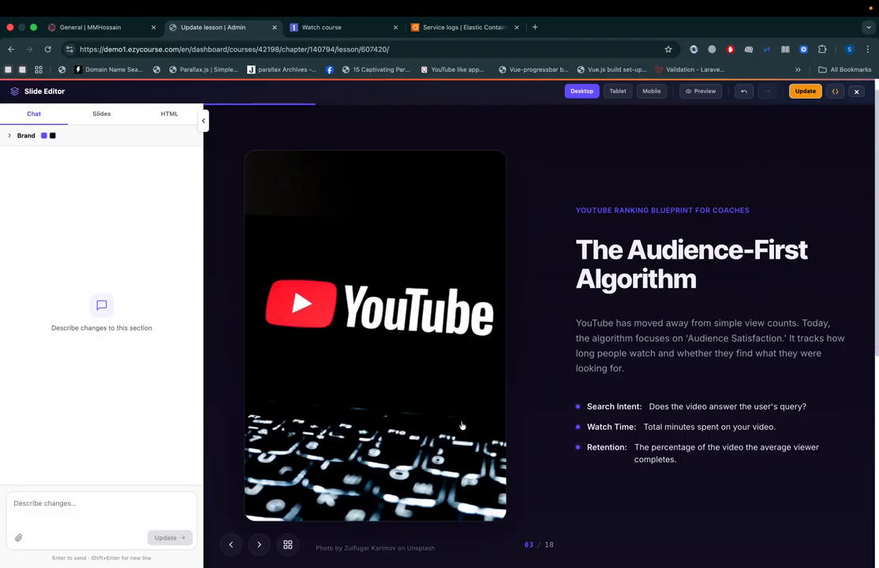
Step: Turn on preview mode, advance to slide 5, and return to slide 3 by way of slide 2
click(710, 91)
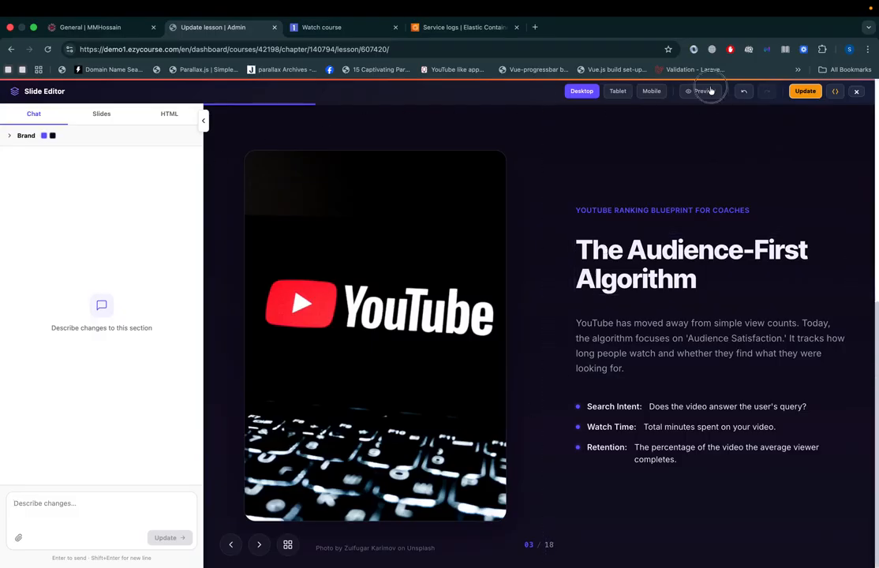
click(260, 546)
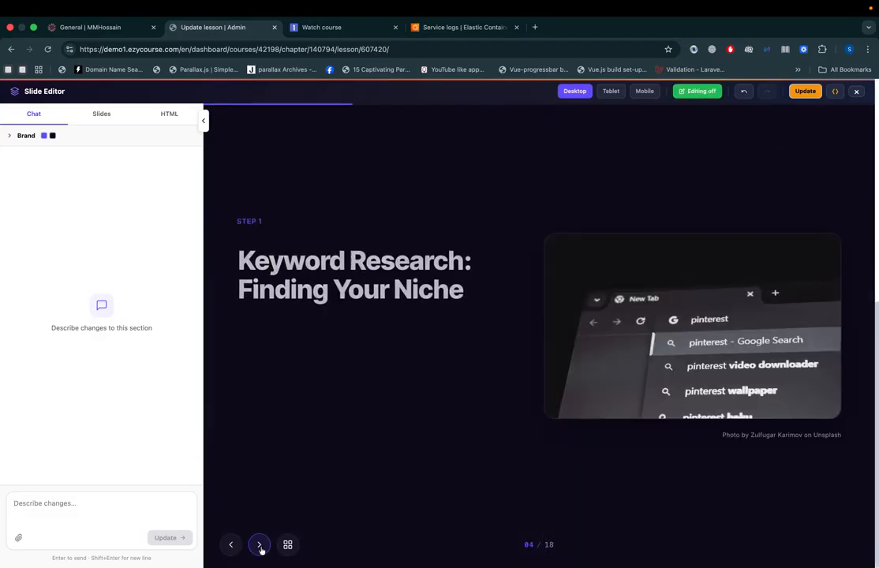
click(260, 546)
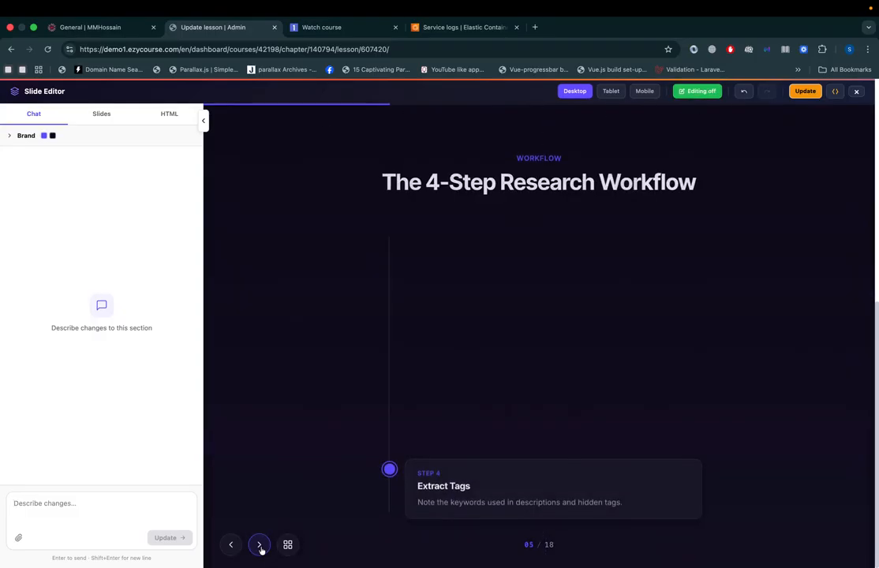
click(101, 114)
click(77, 258)
click(76, 371)
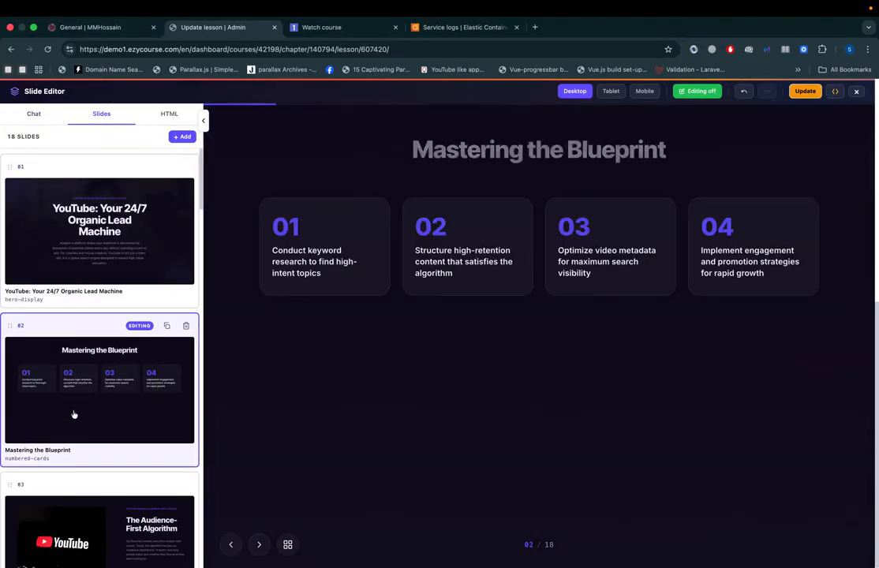
click(77, 517)
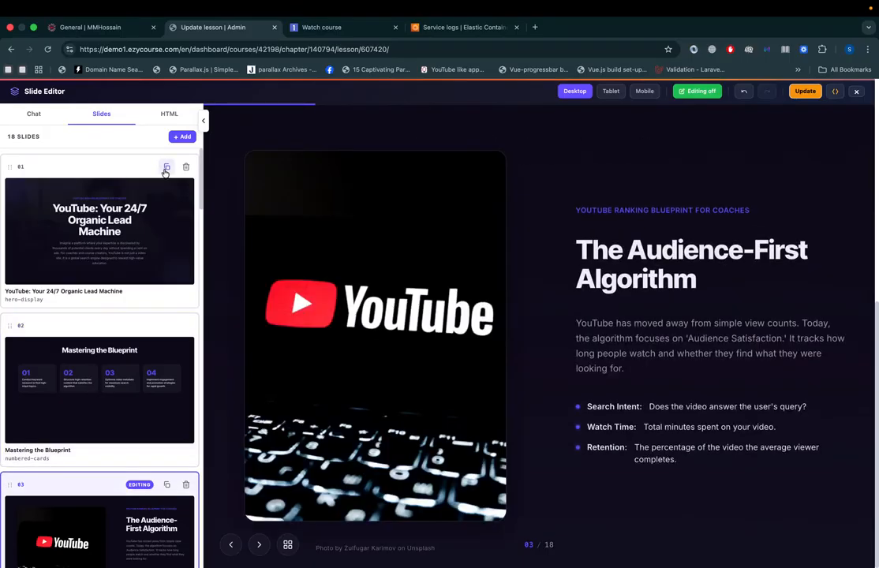
Step: Examine the insert position choices for adding a slide via AI and close the dialog without generating one
click(181, 137)
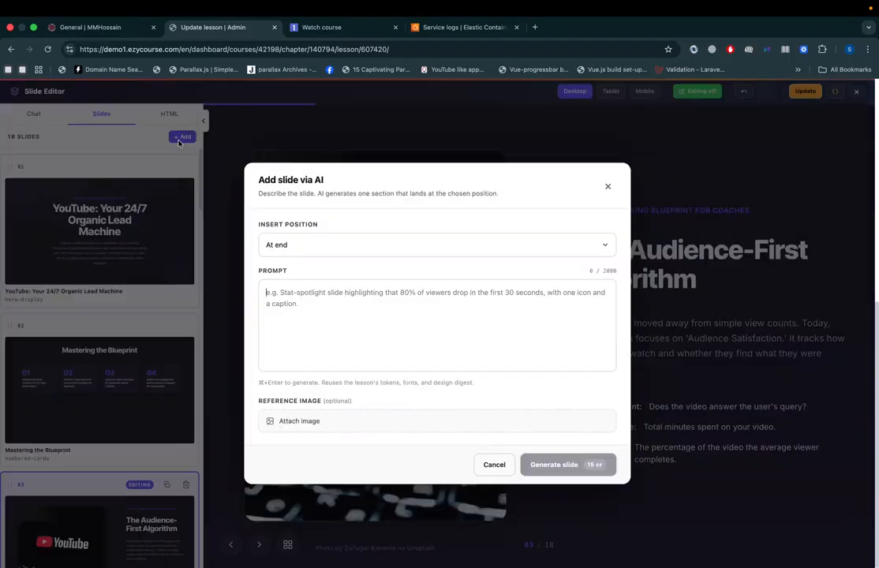
click(307, 247)
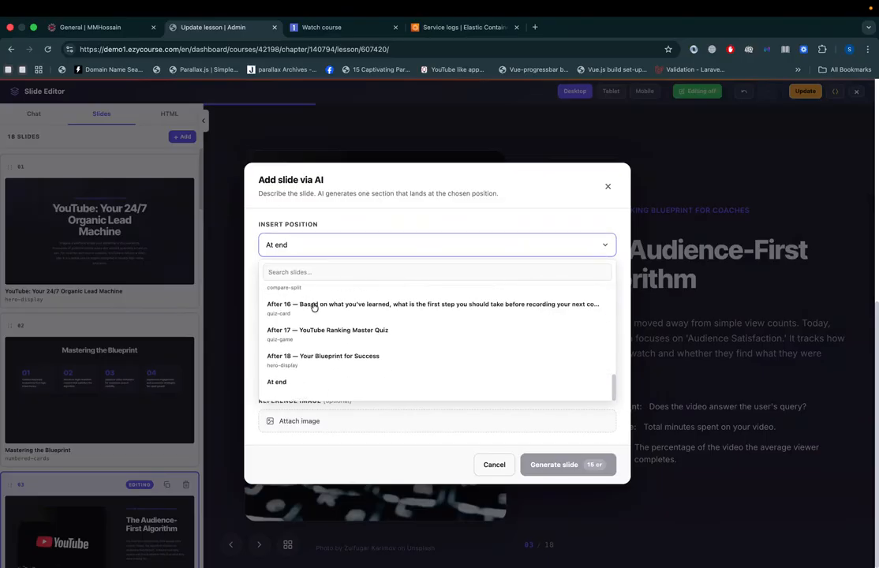
click(322, 222)
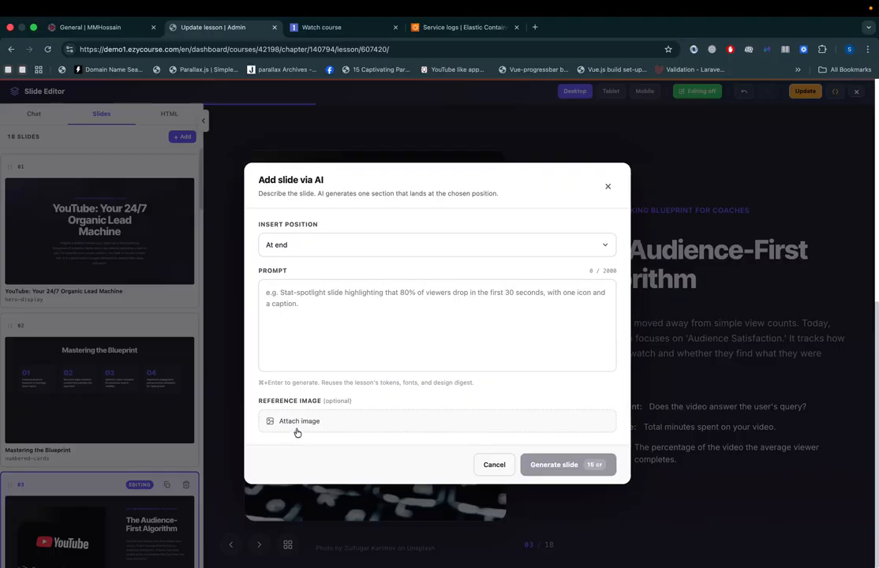
click(607, 188)
Step: Read the instructions for preparing slide HTML, load the template as the slide's HTML and review its code
click(146, 111)
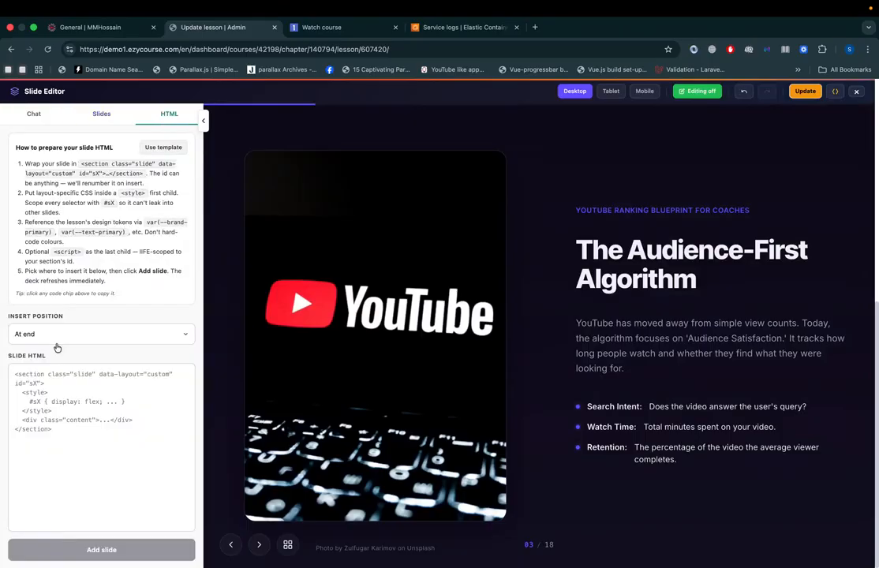
drag(16, 158, 107, 281)
click(28, 182)
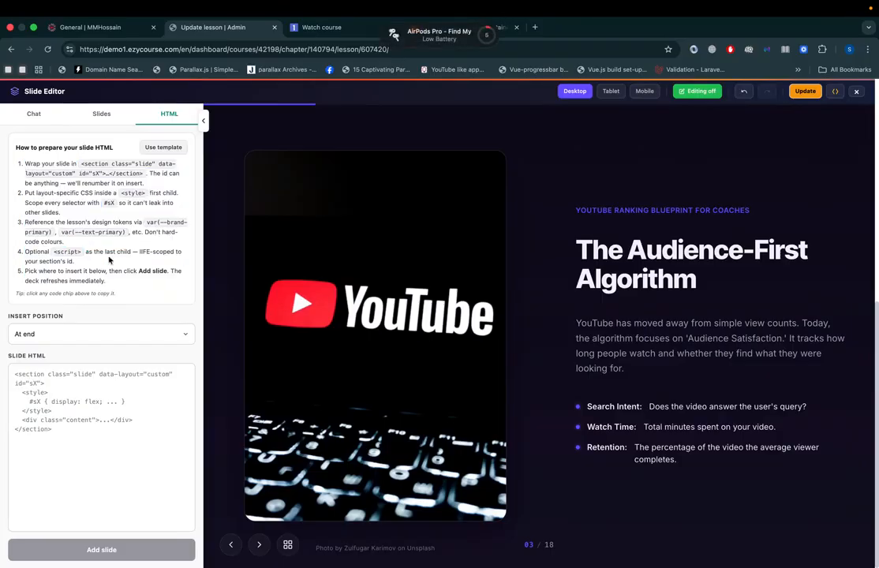
click(166, 147)
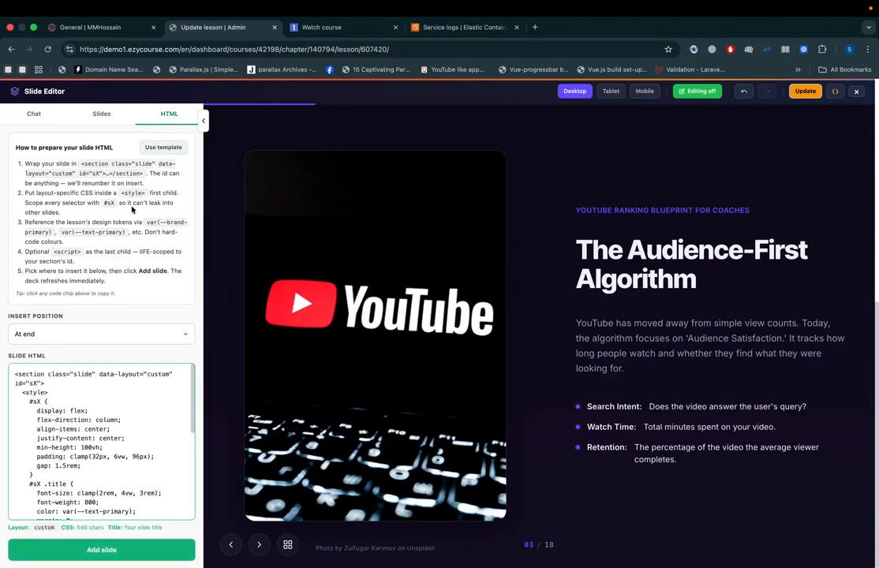
scroll(79, 444, down, 8)
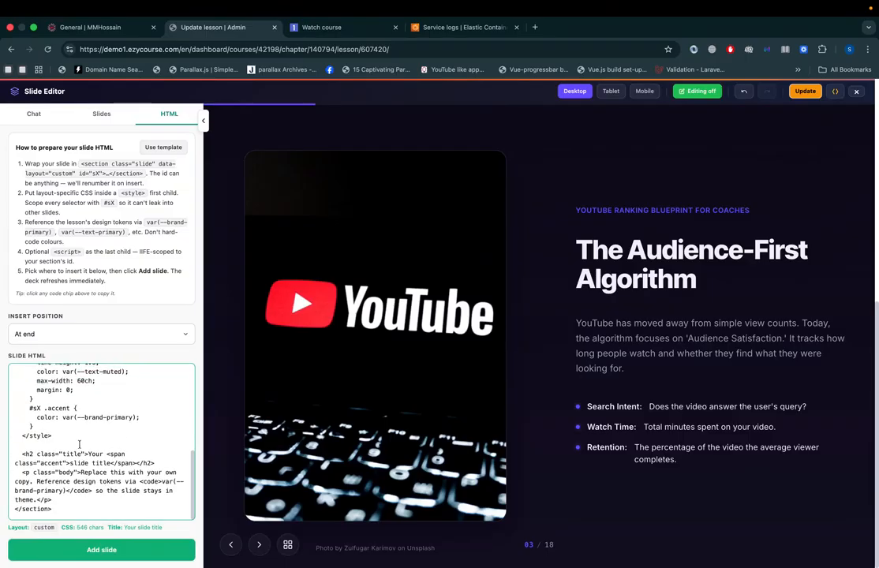
scroll(79, 444, up, 8)
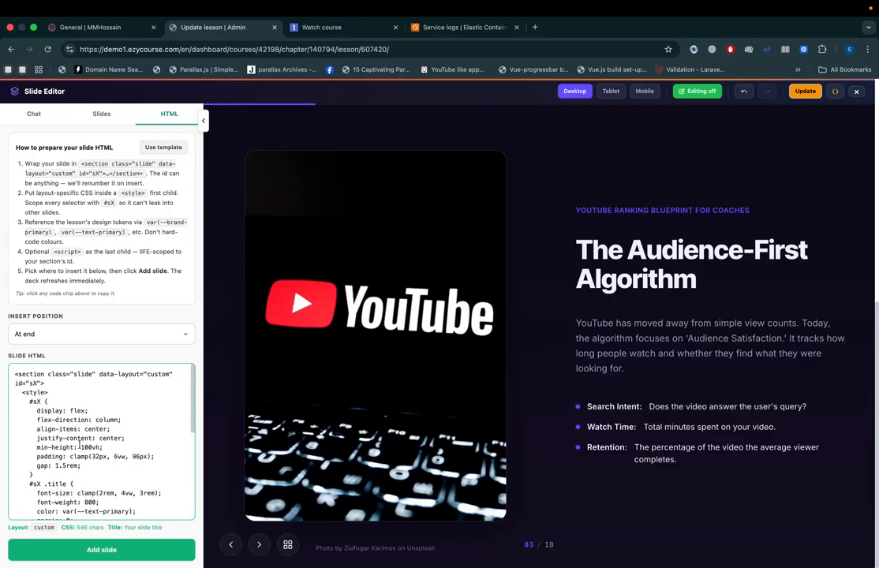
scroll(79, 444, down, 8)
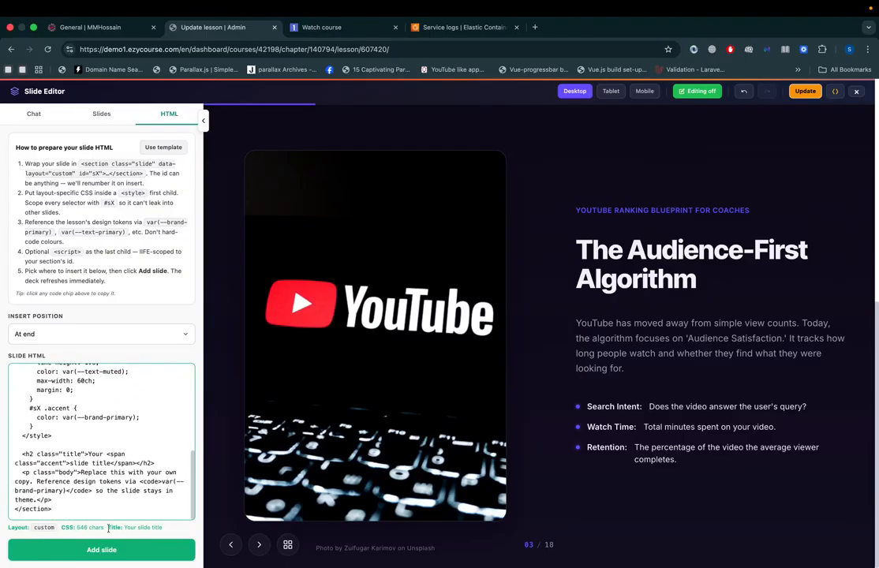
Step: Open the lesson's brand settings and change the brand color to the yellow-orange #e5b01f
click(102, 116)
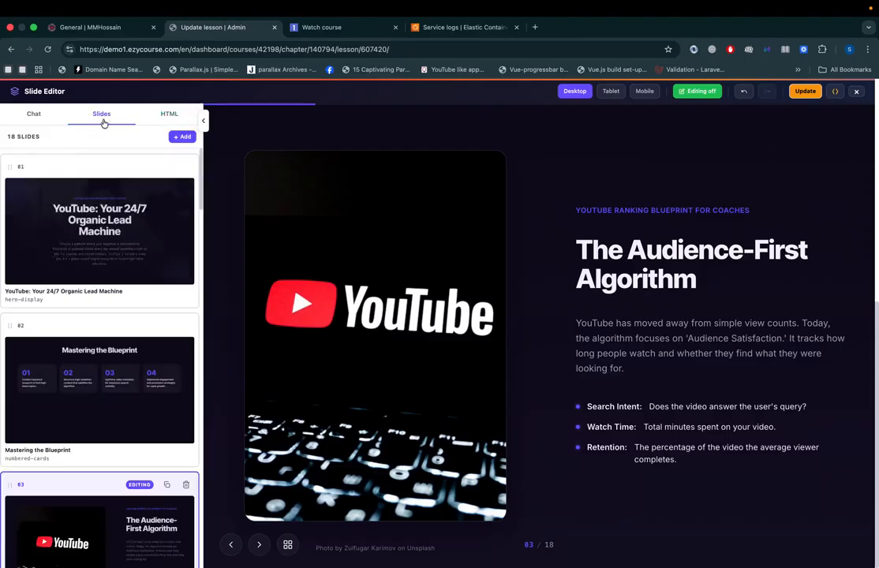
click(33, 114)
click(9, 135)
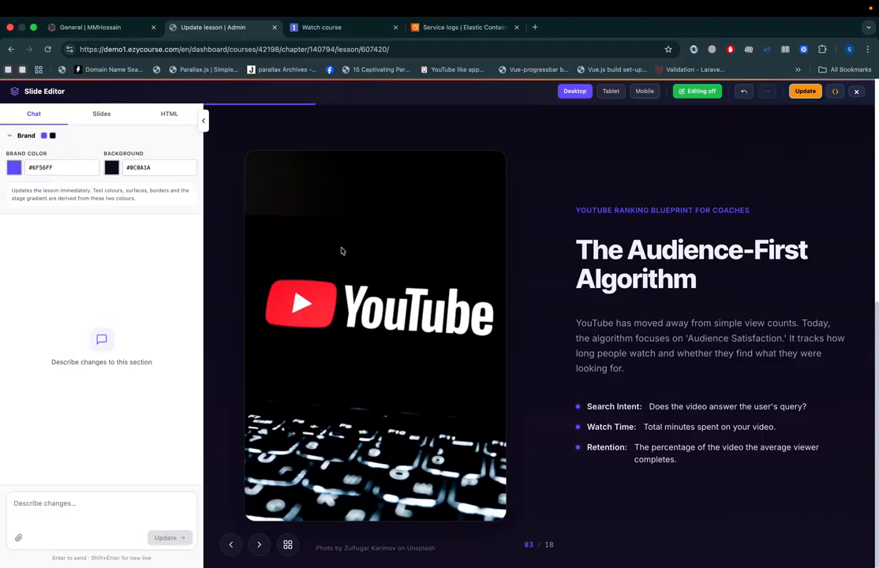
click(14, 167)
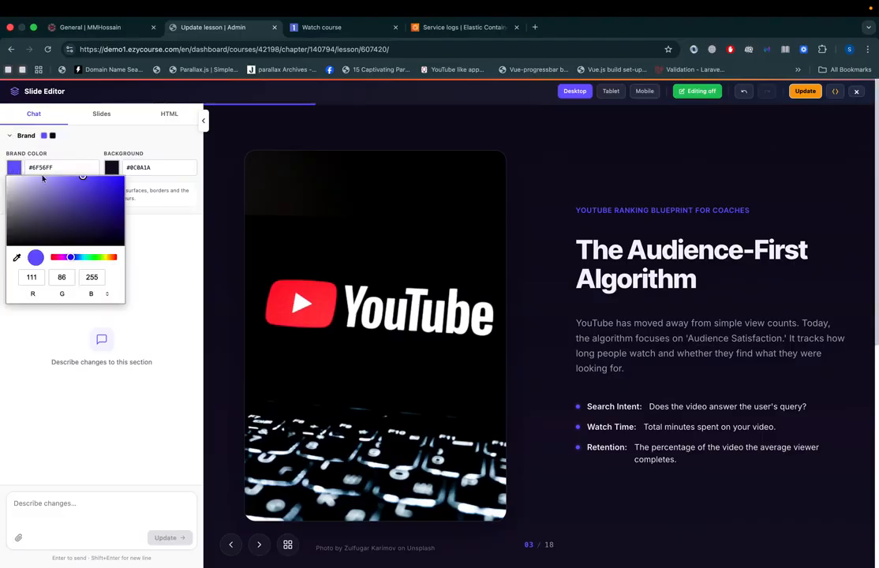
click(109, 257)
click(107, 184)
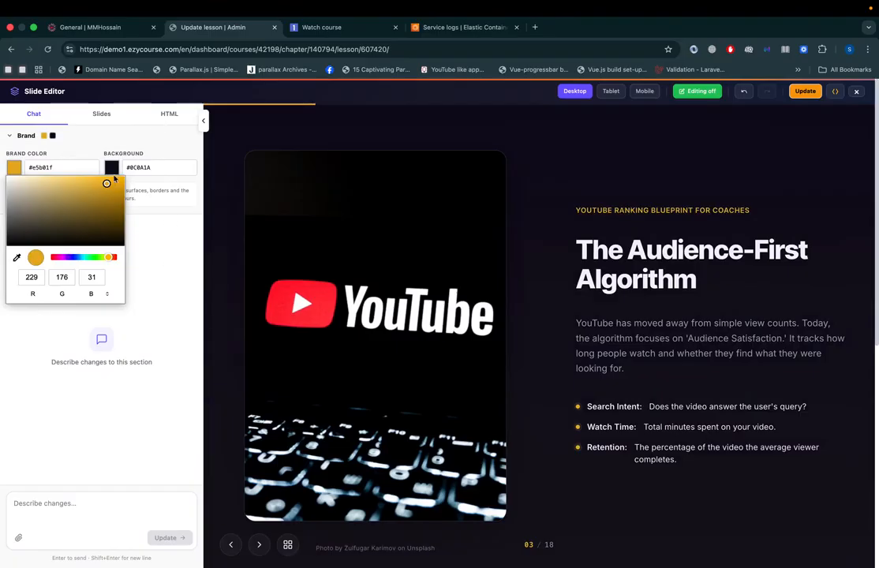
Step: Set the lesson's brand background color to the light gray #d9d9de
click(112, 168)
drag(134, 209, 107, 184)
click(95, 215)
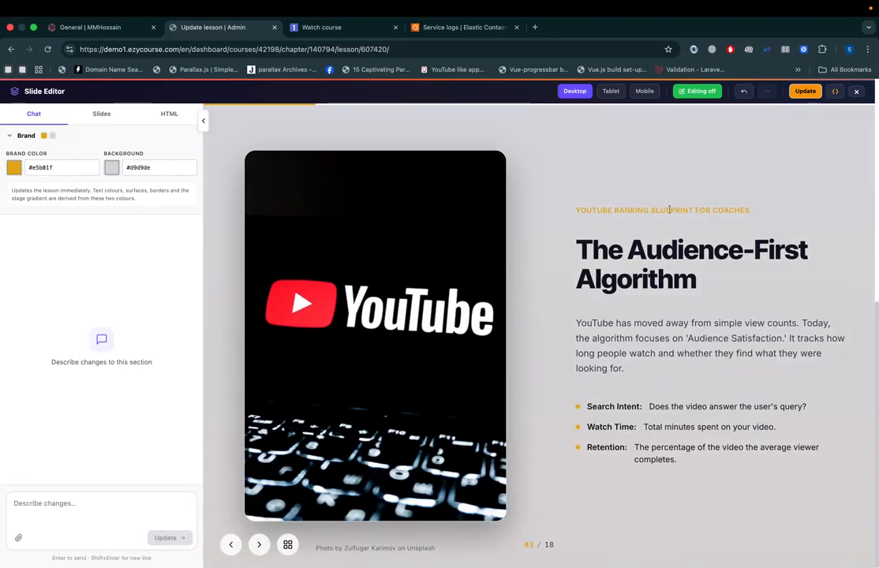
Step: Publish the updated slide lesson, dismiss the notice and close the Slide Editor
click(804, 92)
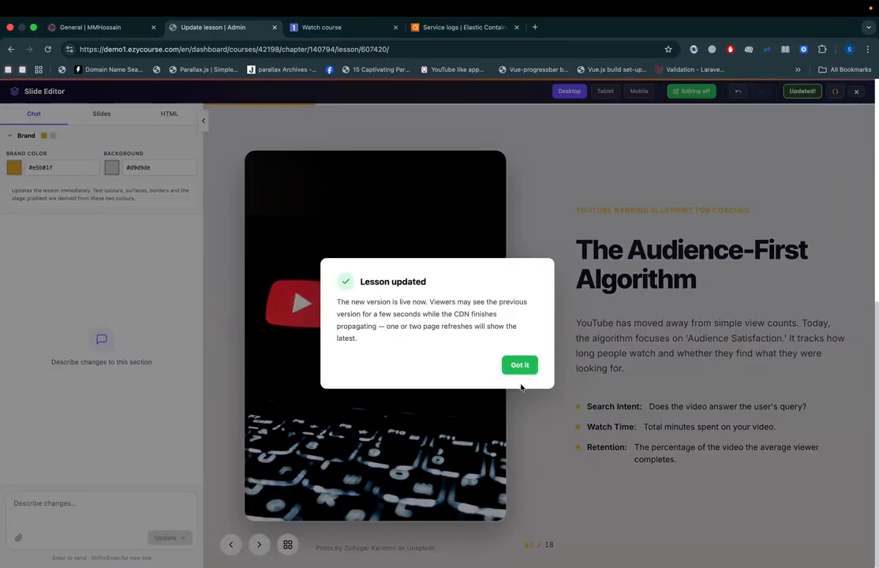
click(520, 366)
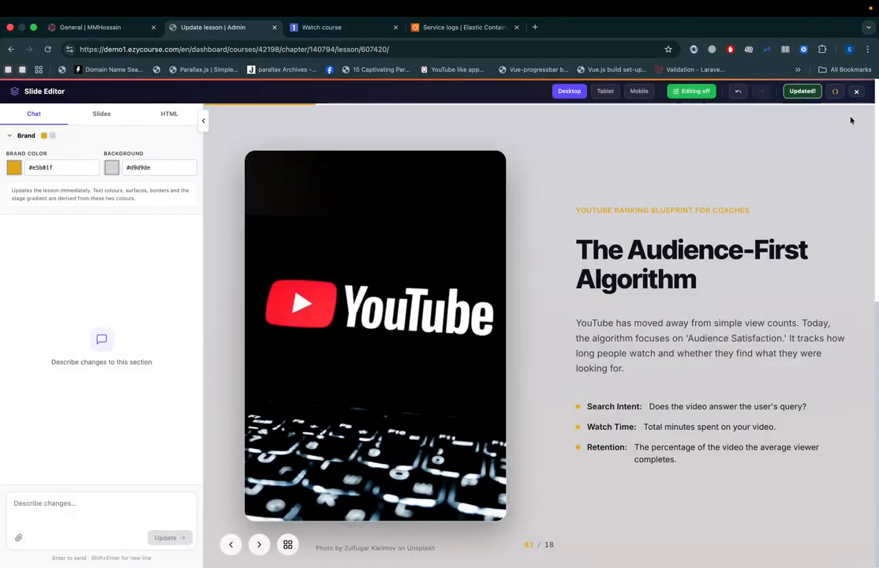
click(856, 92)
Step: Open the course preview, advance the lesson to slide 3 and return to the Update lesson page
scroll(277, 353, up, 5)
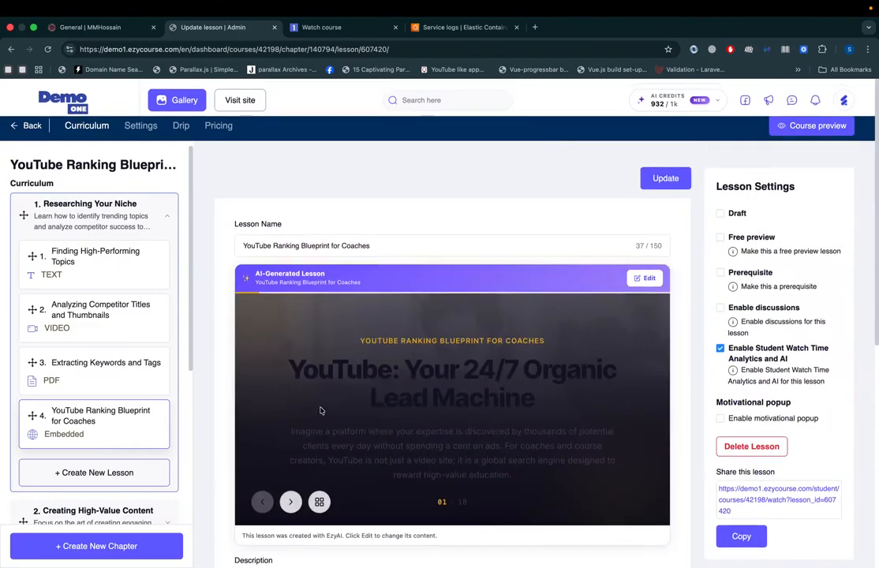
scroll(321, 410, down, 1)
click(795, 126)
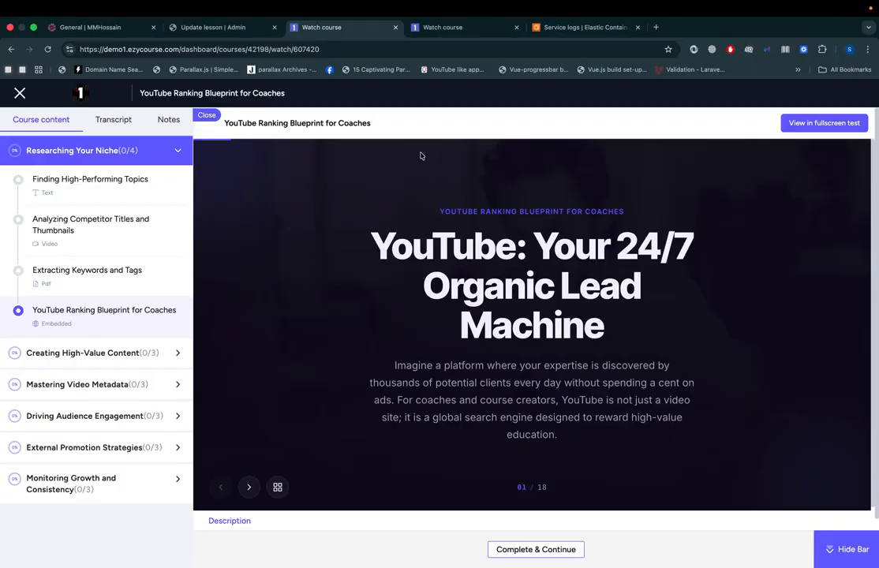
click(248, 488)
click(248, 488)
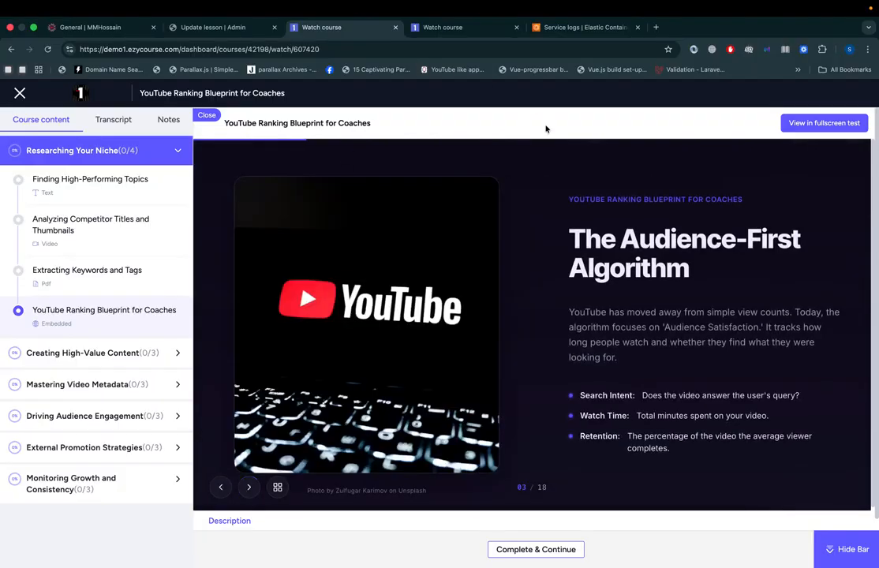
click(276, 32)
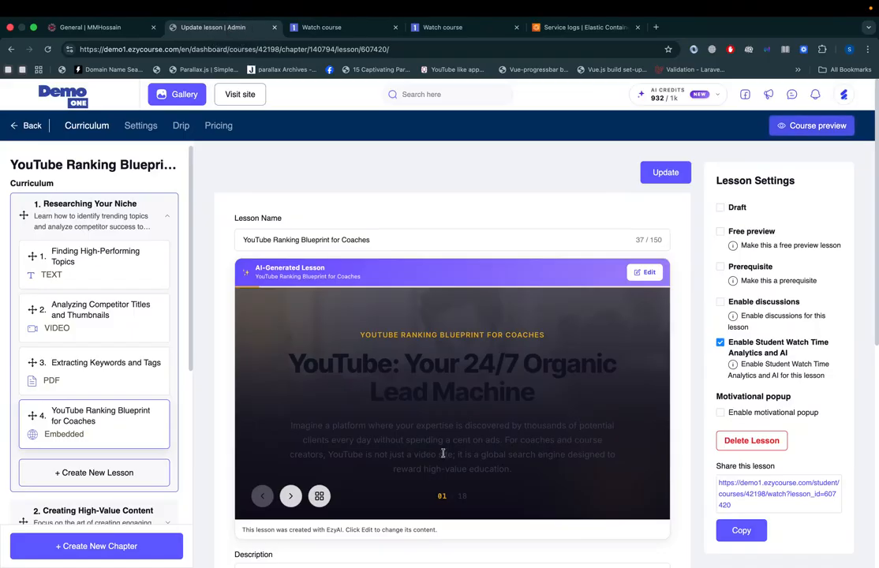